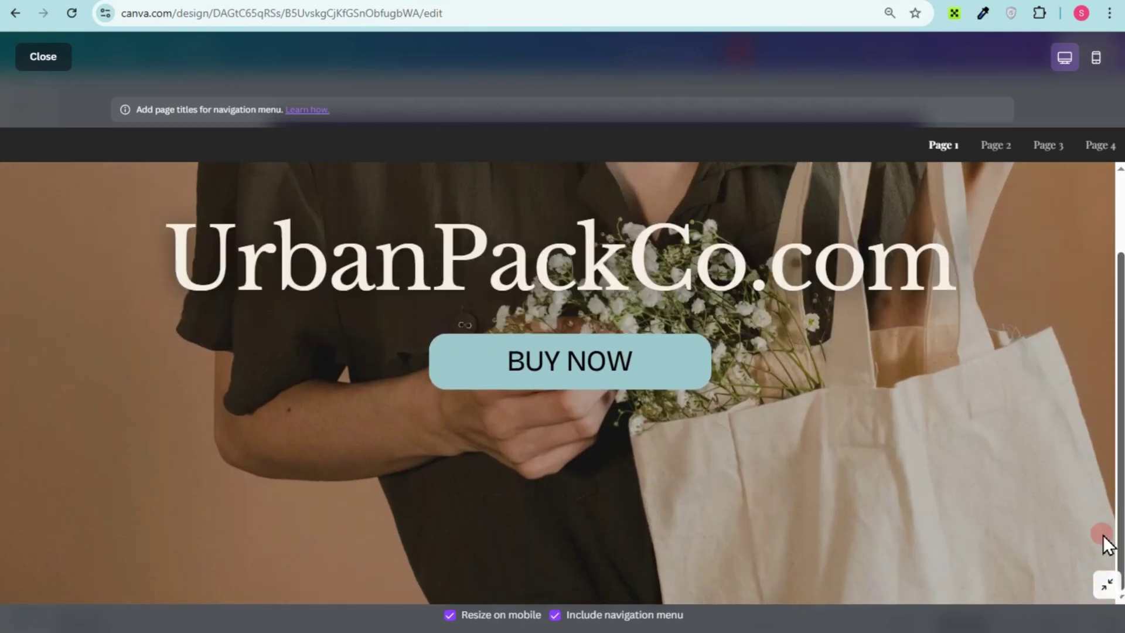
Review the four pages of the site preview, then start a blank 1366 × 768 Website design.
left_click(995, 146)
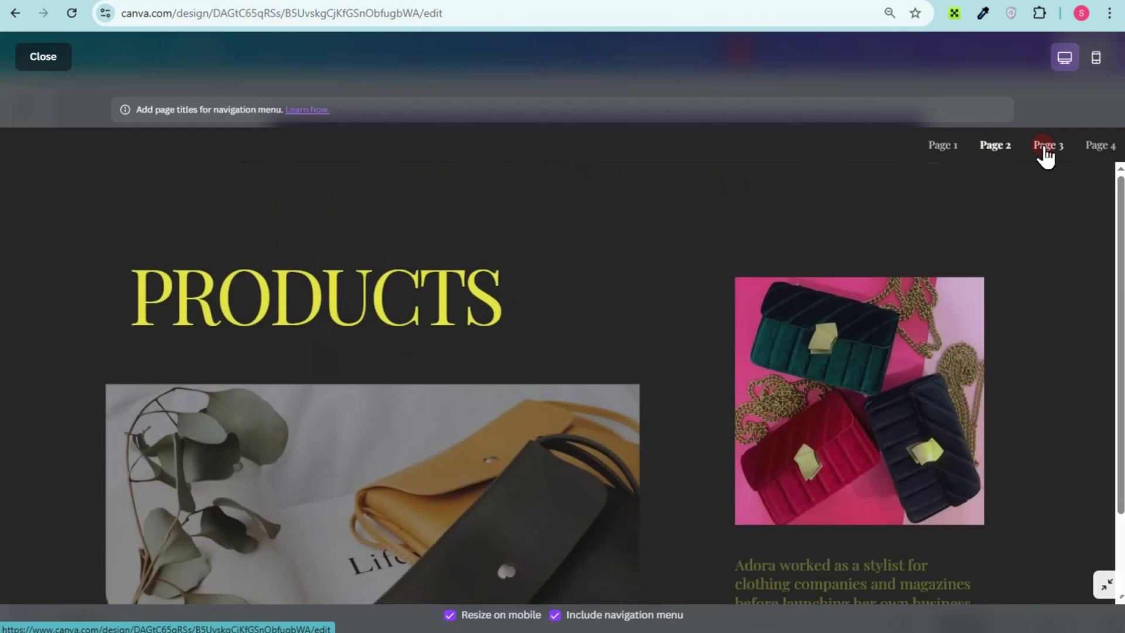
left_click(1043, 147)
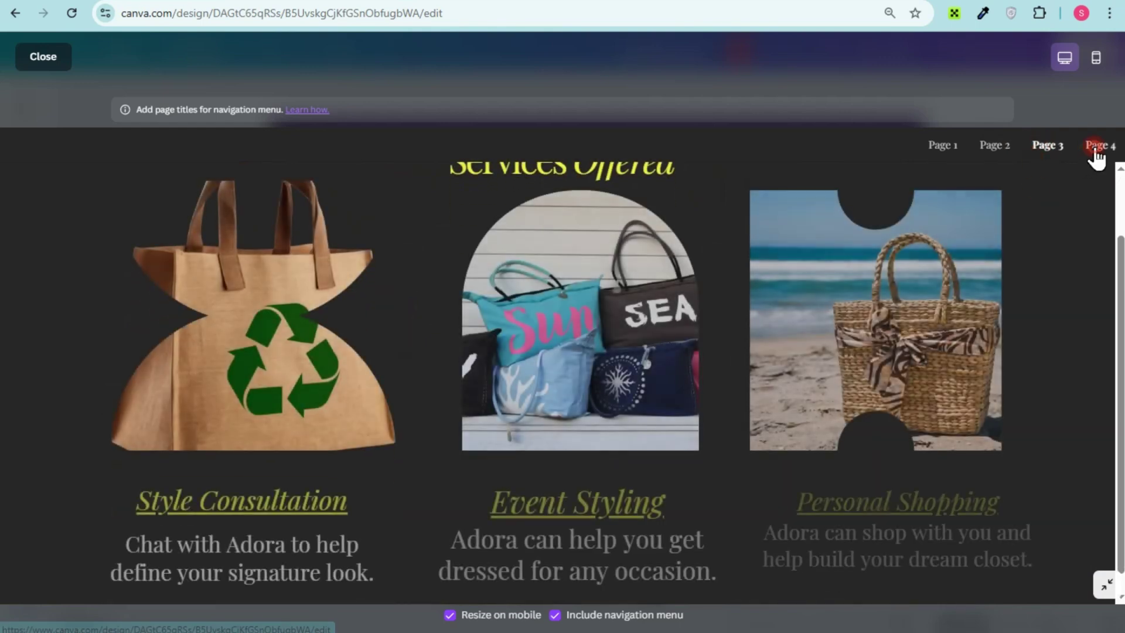
left_click(1096, 147)
left_click(956, 146)
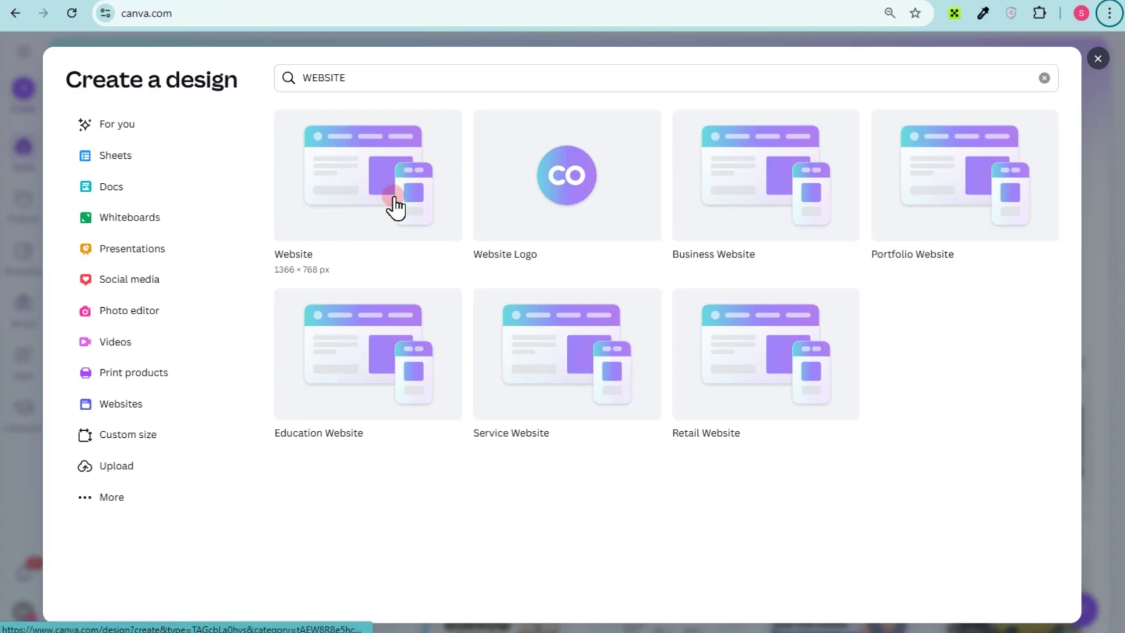
left_click(382, 191)
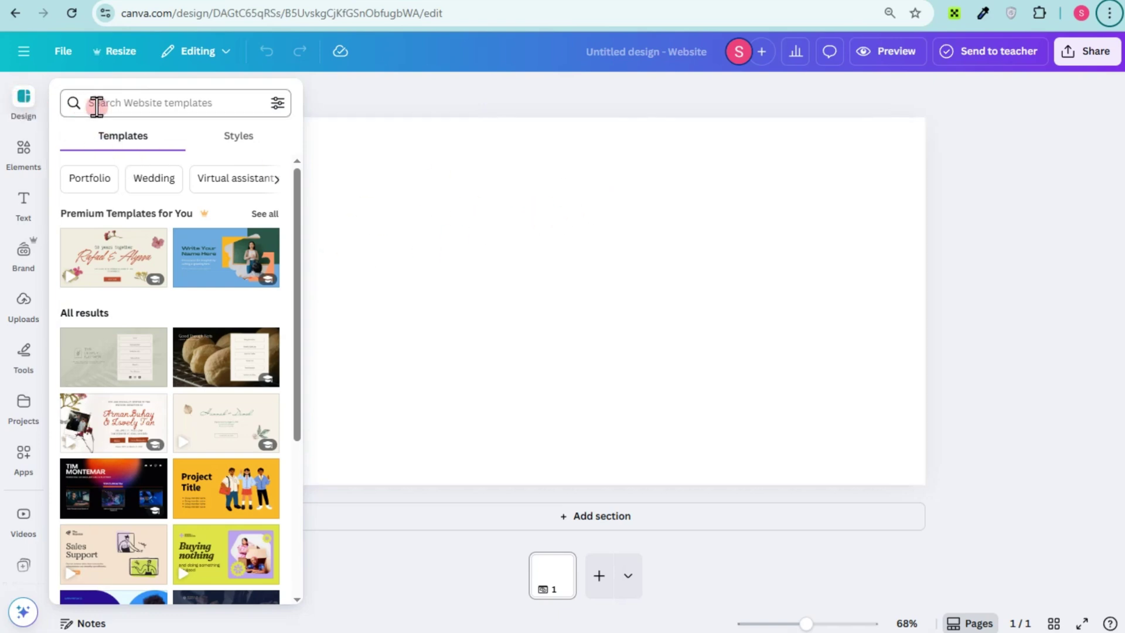
Search templates for BAGS, narrow to Shopping bag, and apply Shop for a Cause to page 1.
left_click(125, 103)
type("BAGS")
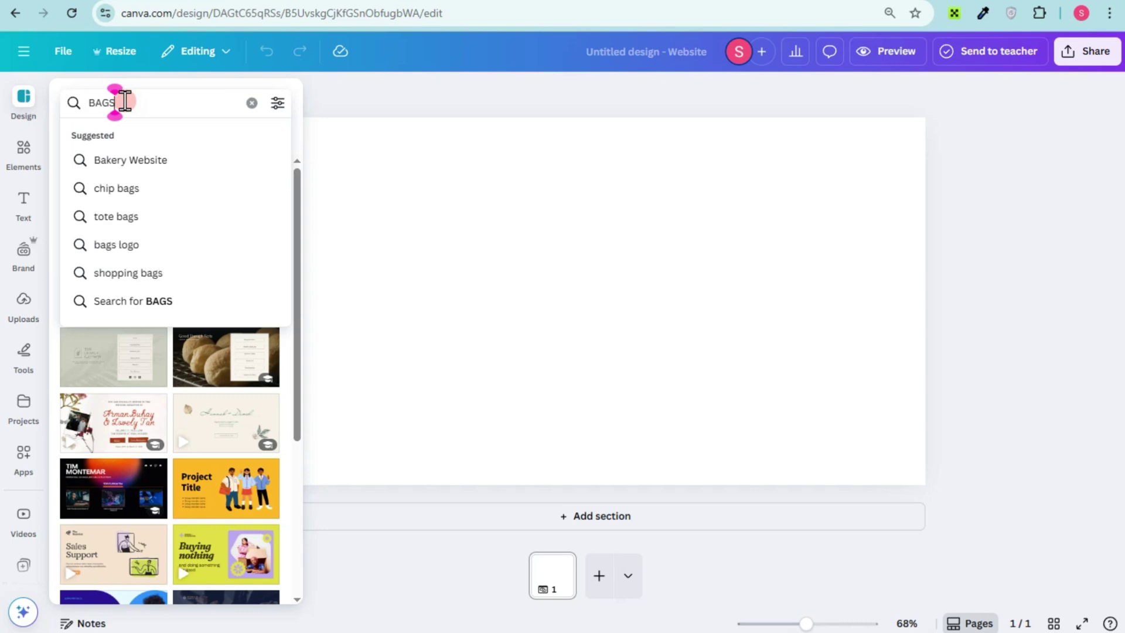
key("Return")
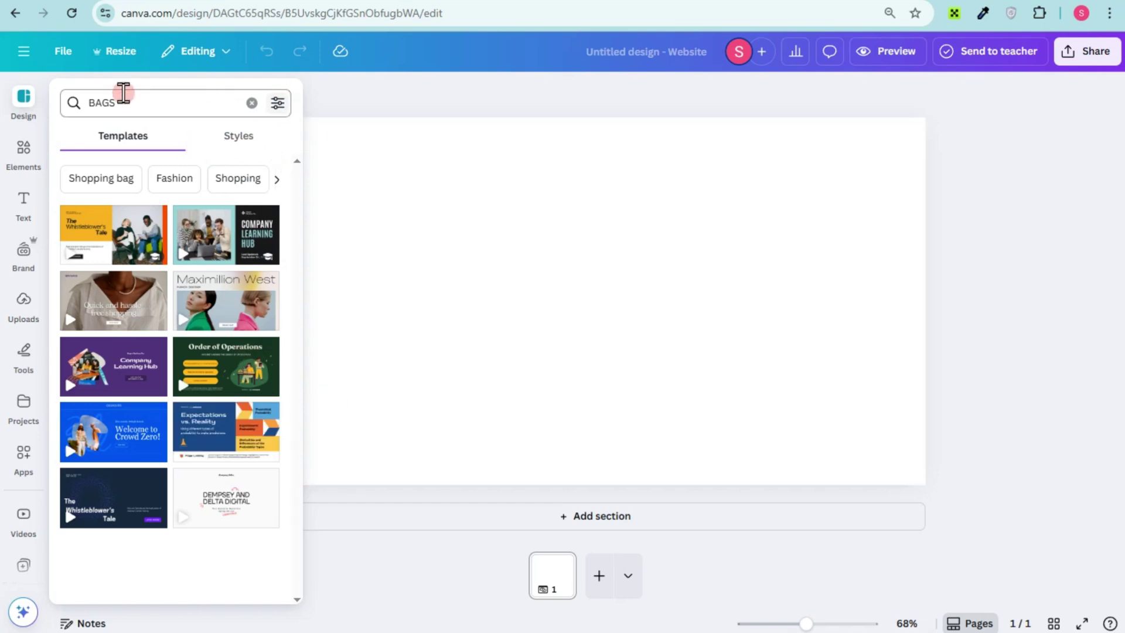
left_click(42, 107)
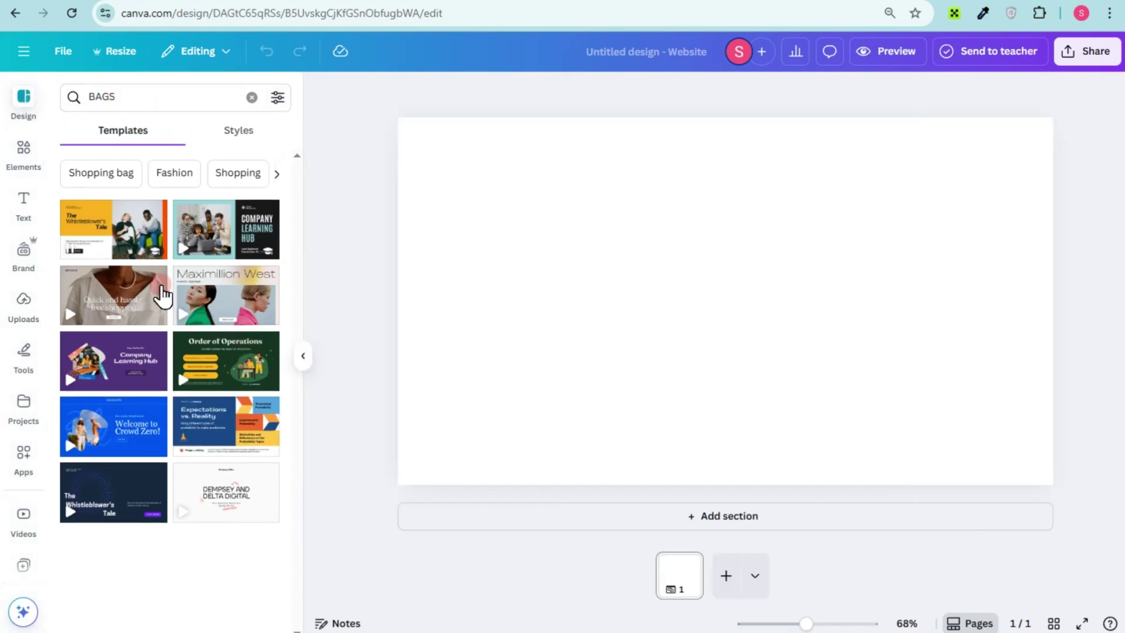
left_click(101, 173)
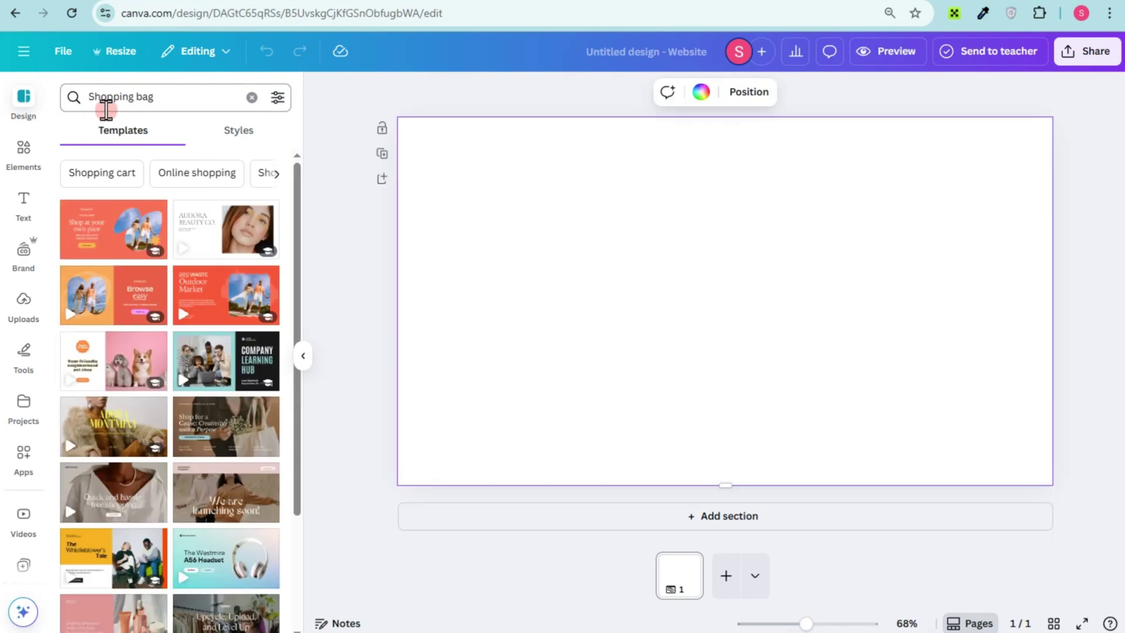
scroll(196, 419, "down", 3)
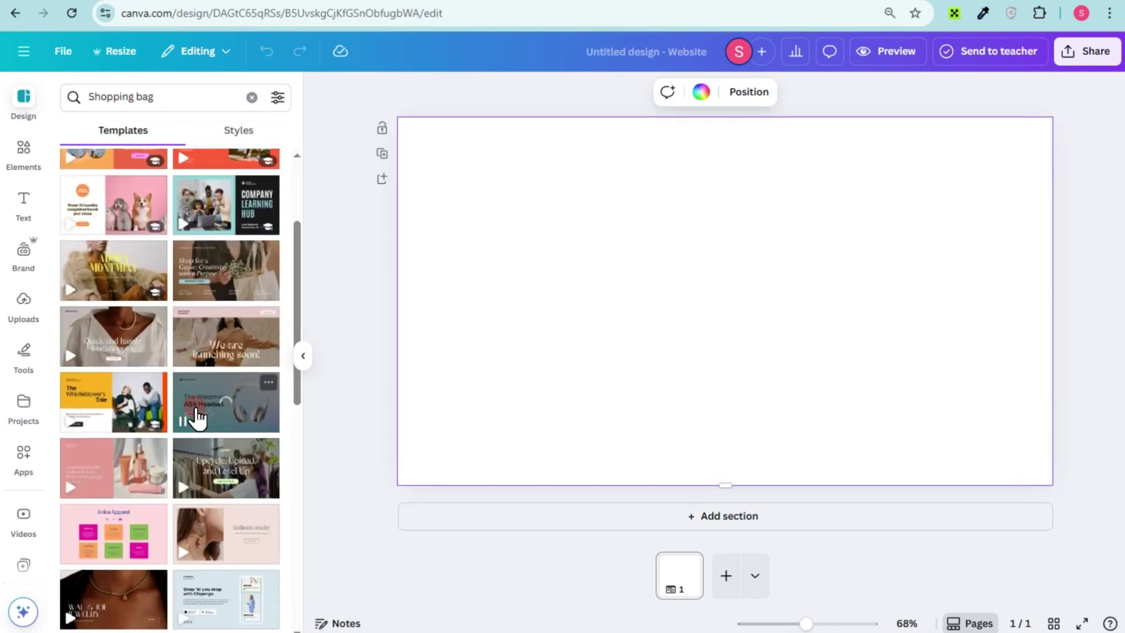
scroll(195, 408, "down", 2)
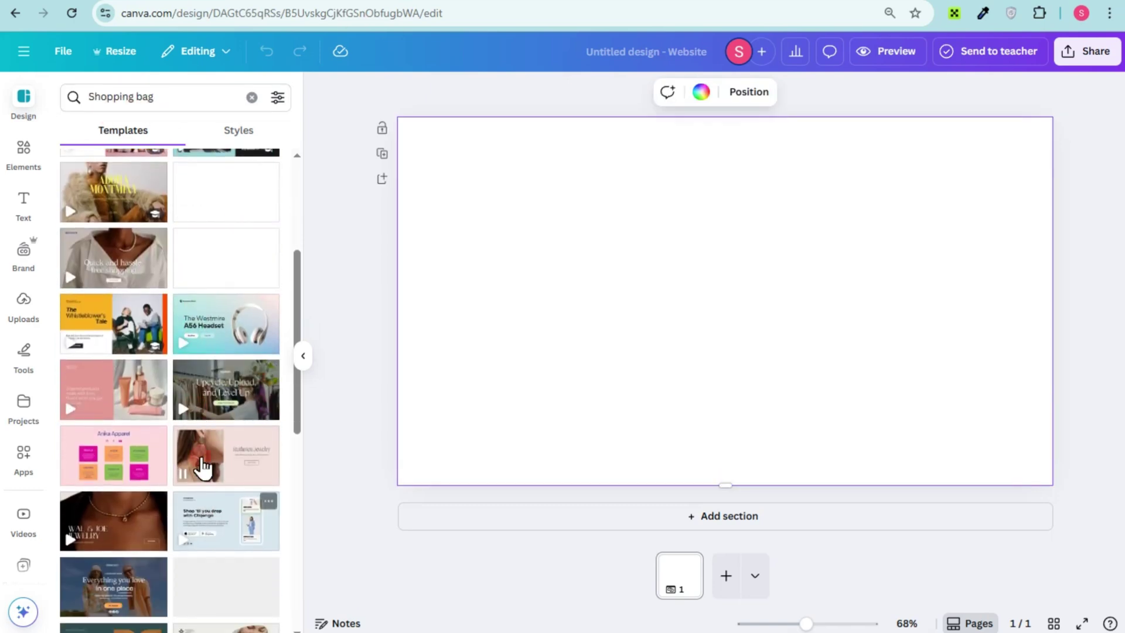
scroll(239, 460, "up", 2)
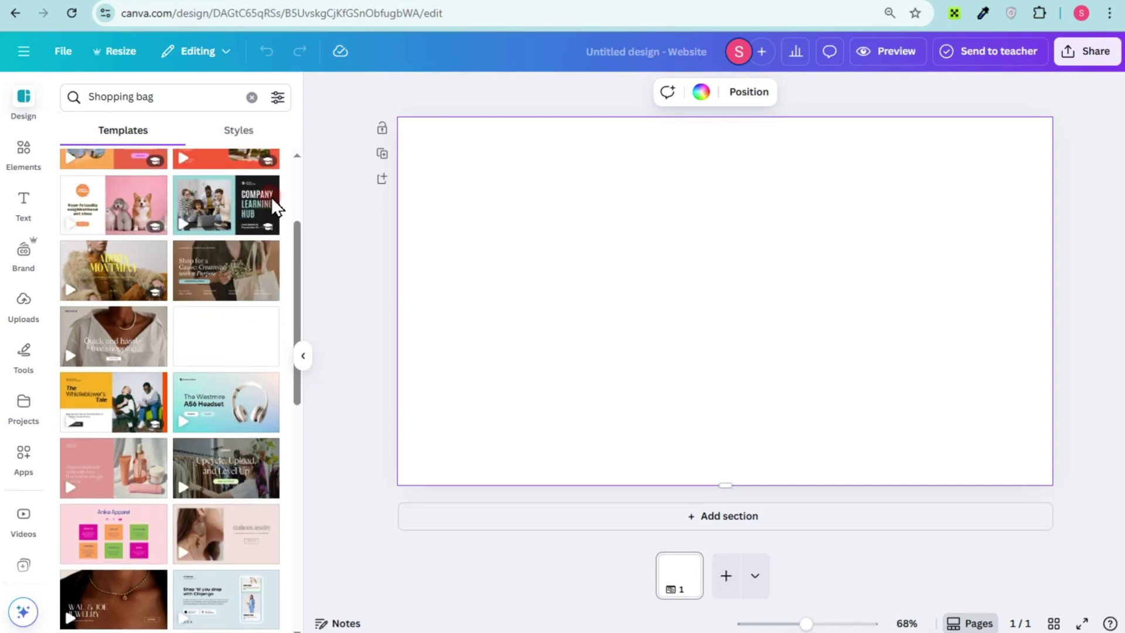
left_click(227, 279)
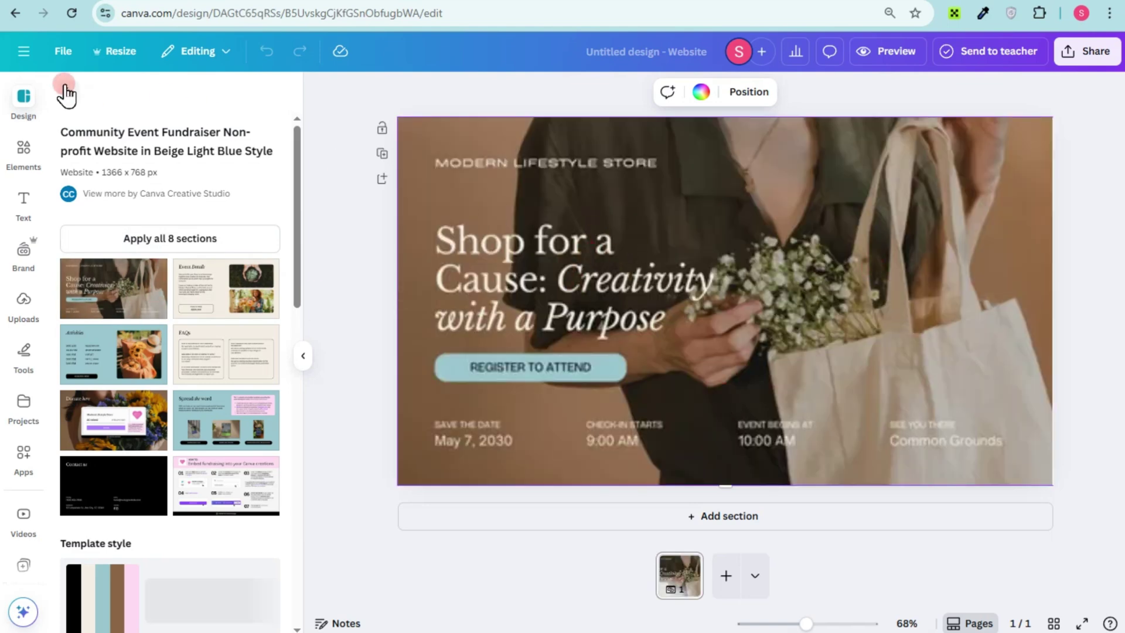
Add a blank second page and switch the template results to Fashion.
left_click(726, 575)
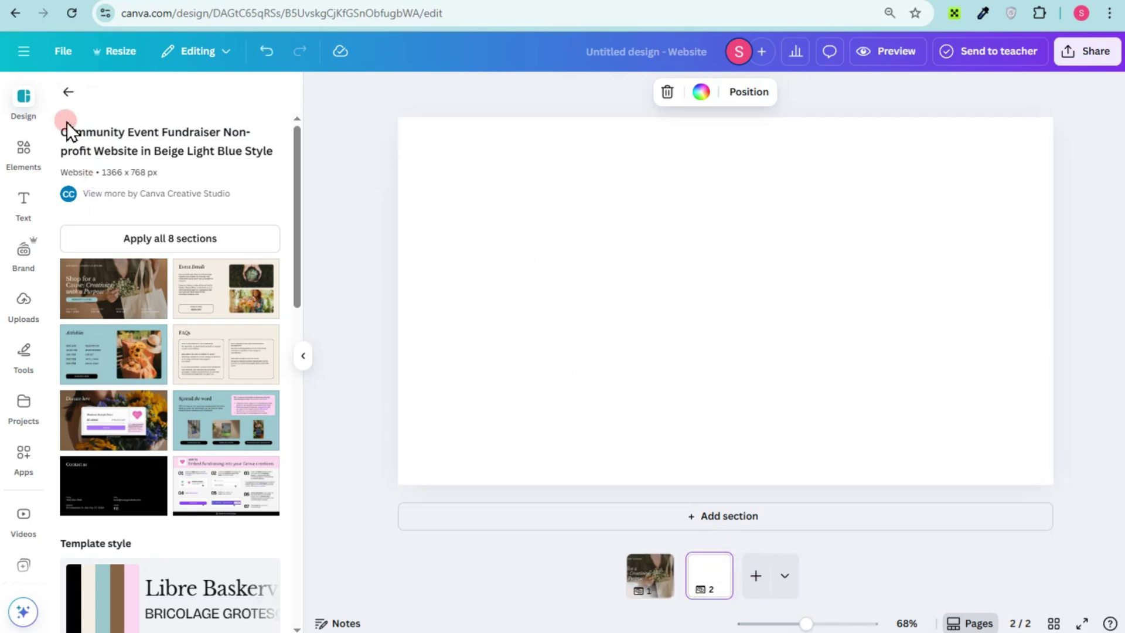
left_click(64, 92)
left_click(73, 96)
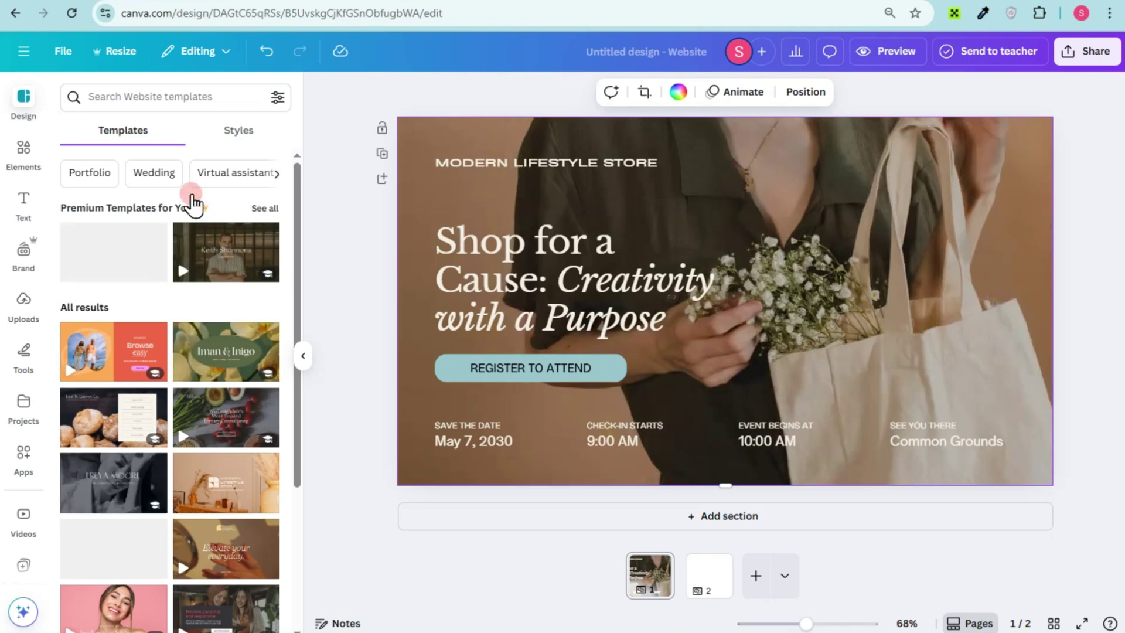
left_click(157, 99)
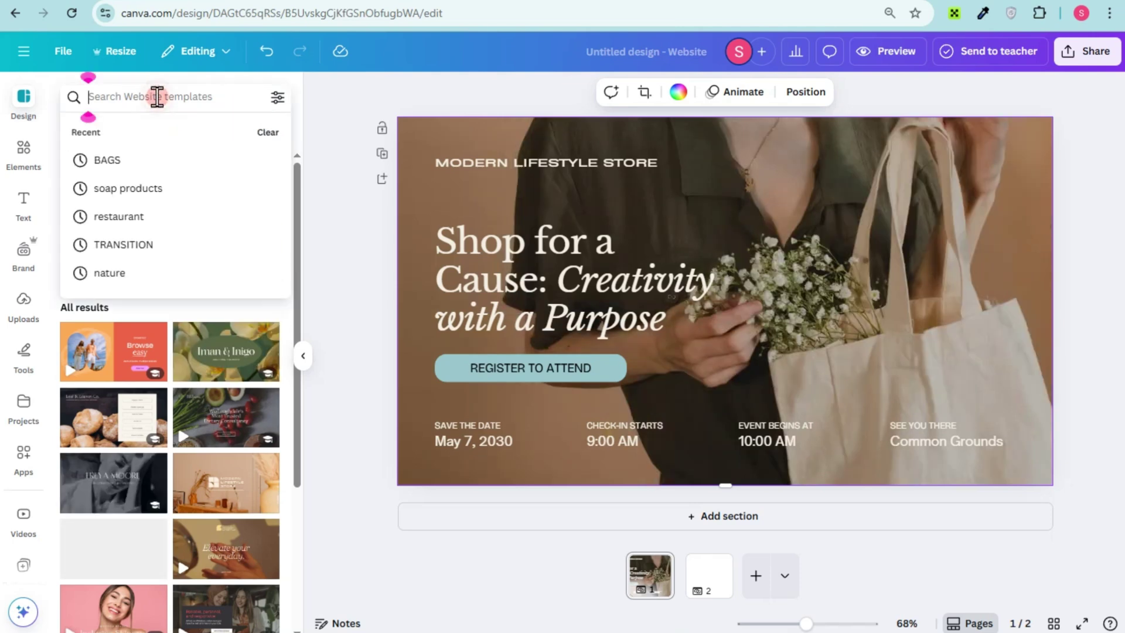
left_click(132, 164)
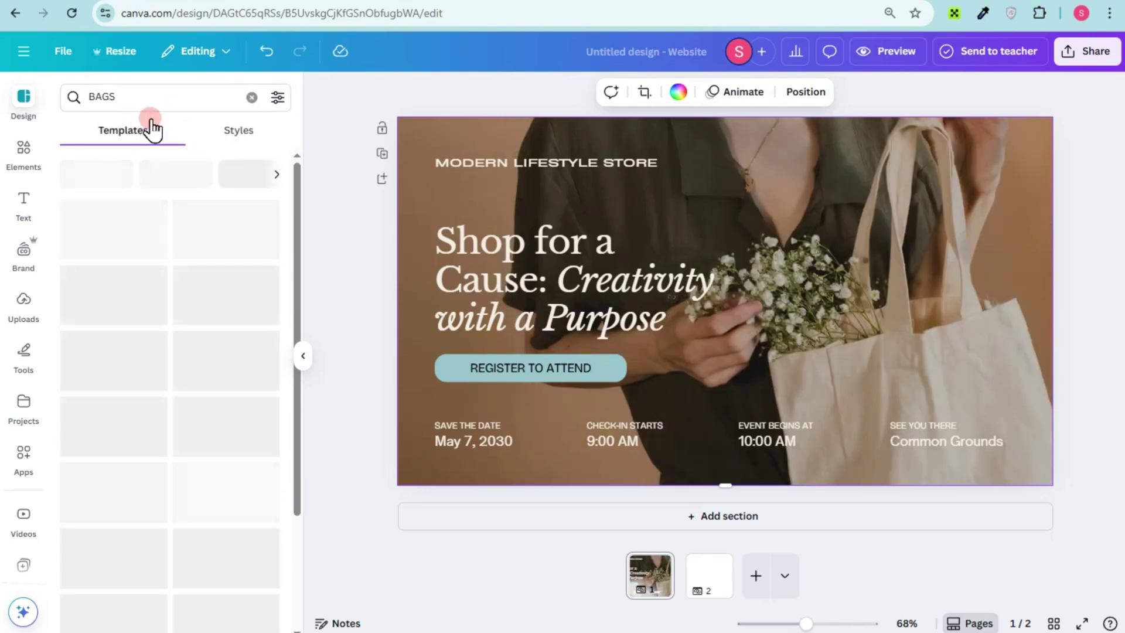
left_click(174, 173)
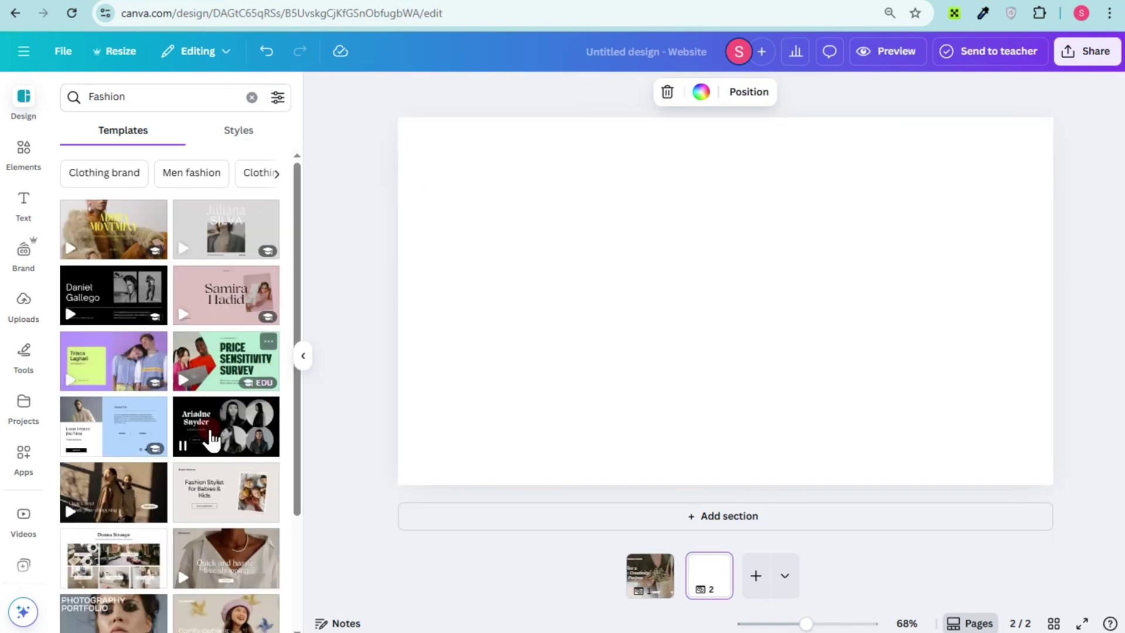
scroll(200, 440, "down", 2)
scroll(198, 419, "down", 1)
scroll(192, 316, "up", 3)
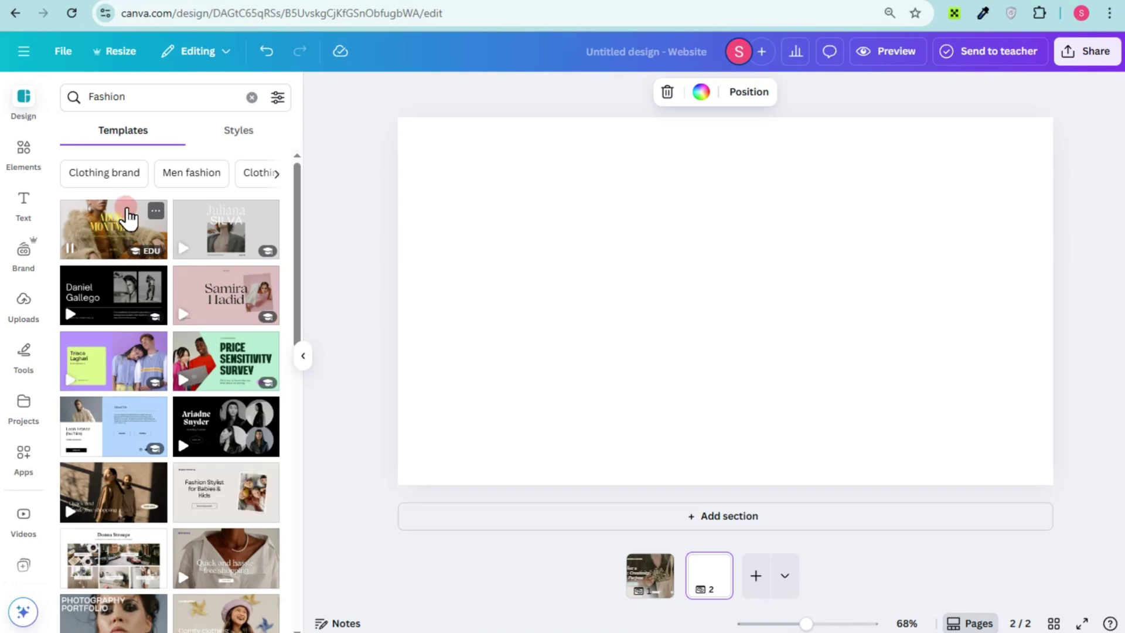
Fill page 2 with Get to Know Adora and page 4 with Services Offered, adding blank pages 3 and 4.
left_click_drag(130, 221, 444, 157)
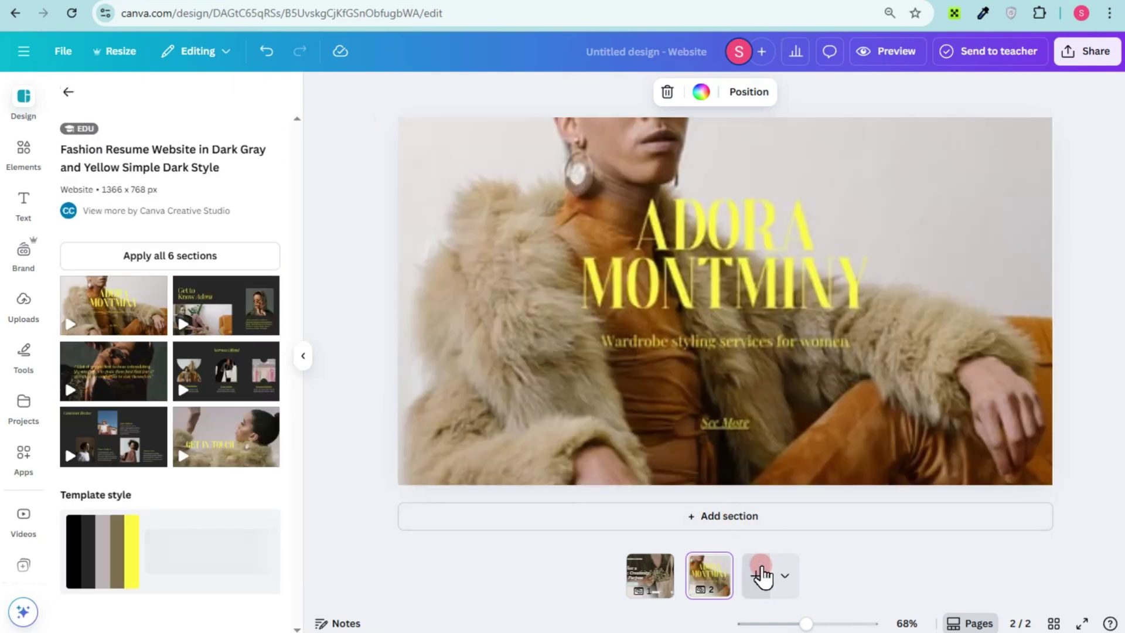
left_click(761, 574)
left_click_drag(194, 317, 465, 281)
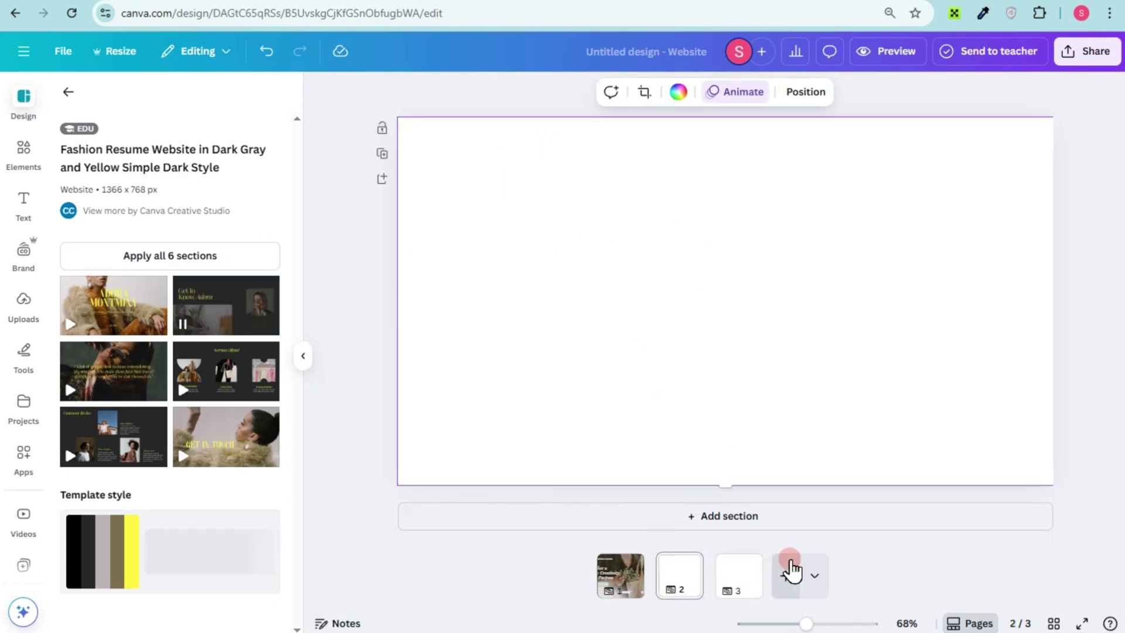
left_click(789, 585)
left_click_drag(276, 399, 565, 213)
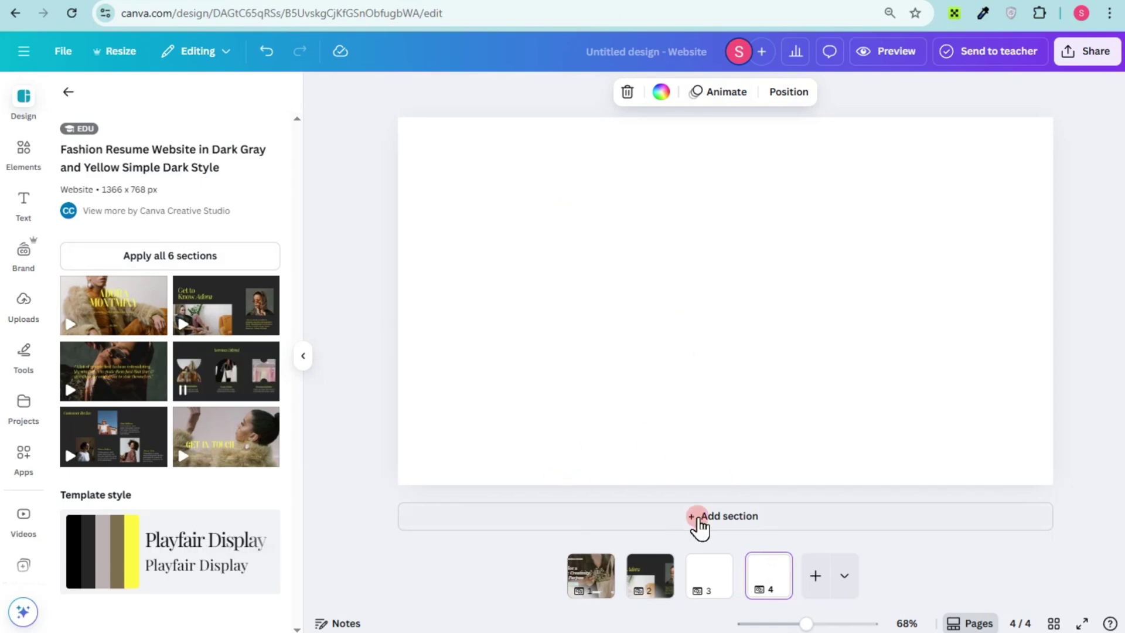
left_click(651, 577)
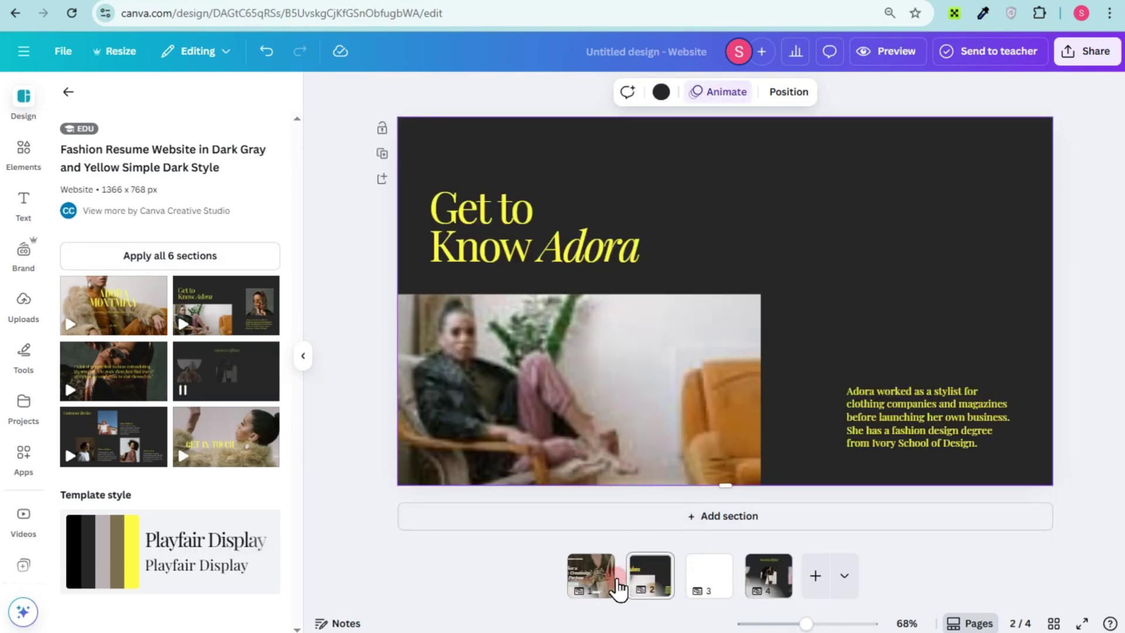
left_click(601, 580)
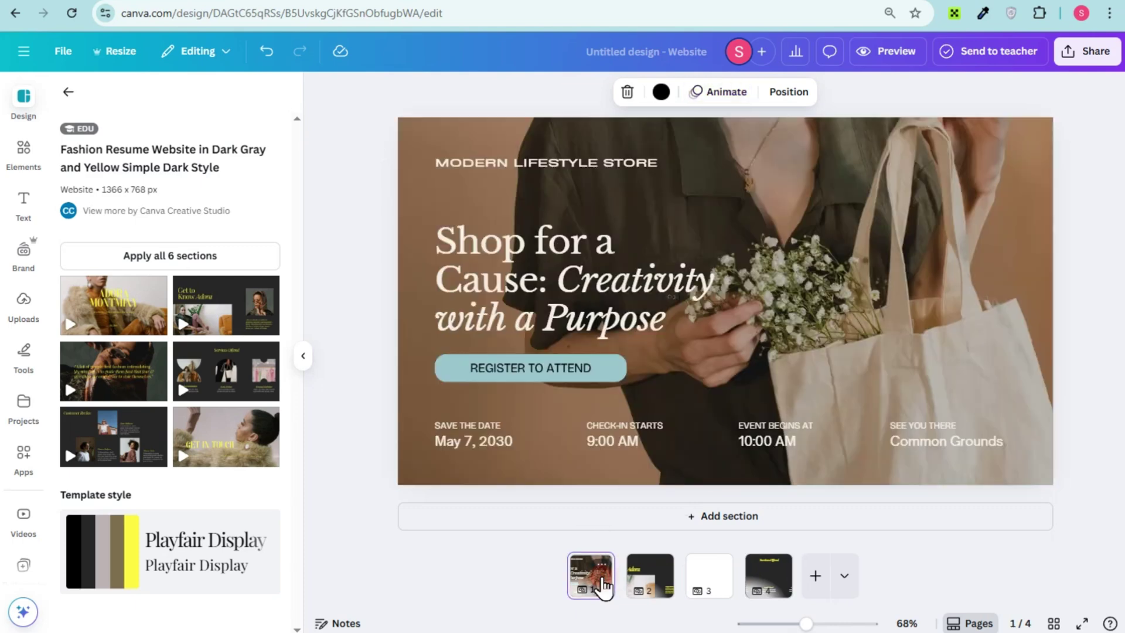
Change the headline to a larger UrbanPackCo.com with a Lift effect at 100, positioned lower.
double_click(549, 250)
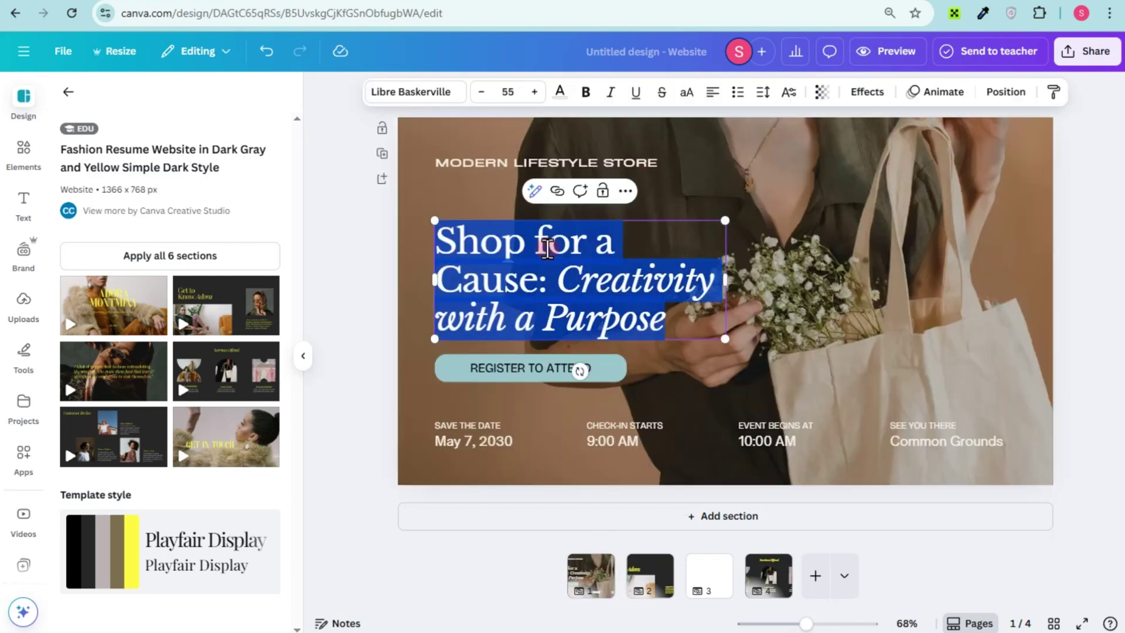
type("UrbanPackCo.com")
left_click_drag(726, 264, 864, 265)
left_click_drag(868, 221, 1053, 202)
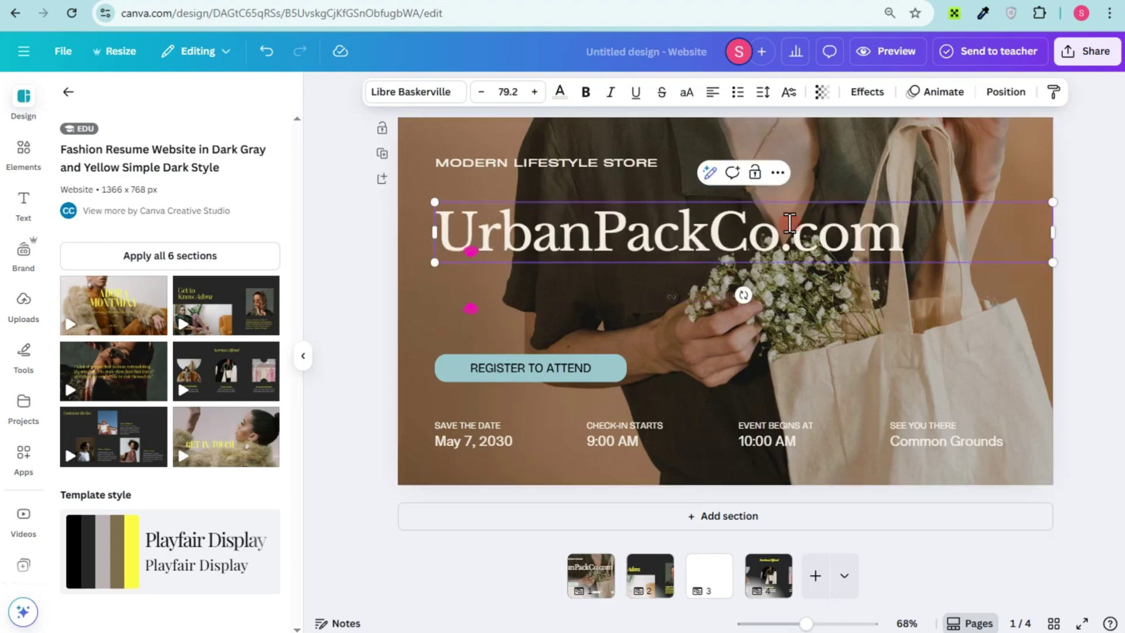
left_click(866, 91)
left_click(244, 194)
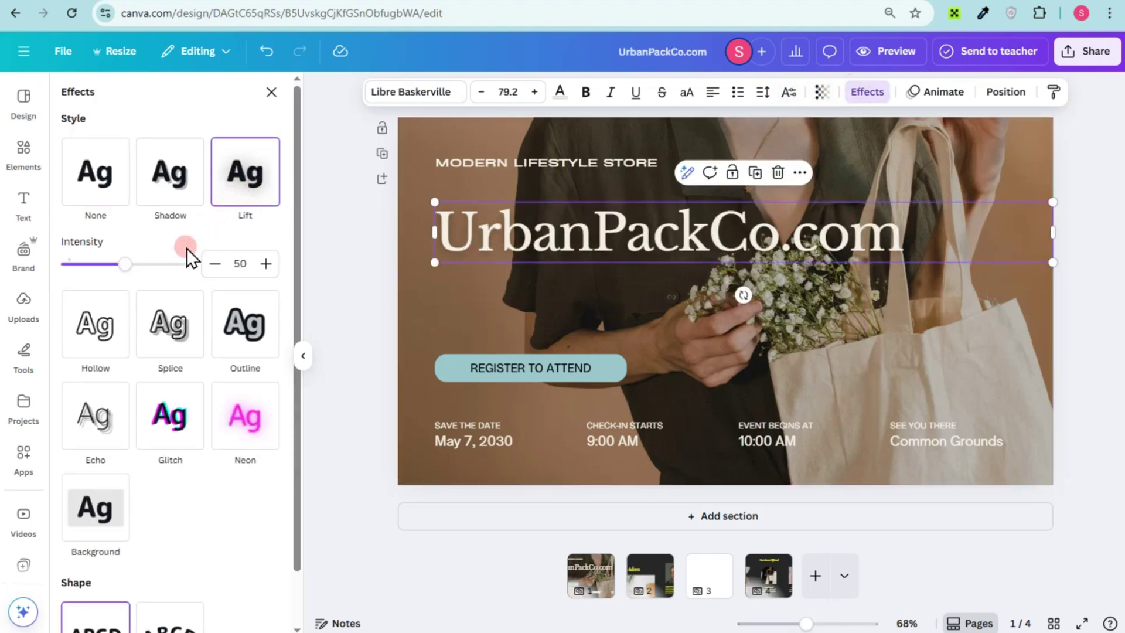
left_click_drag(146, 274, 194, 273)
left_click_drag(680, 234, 675, 284)
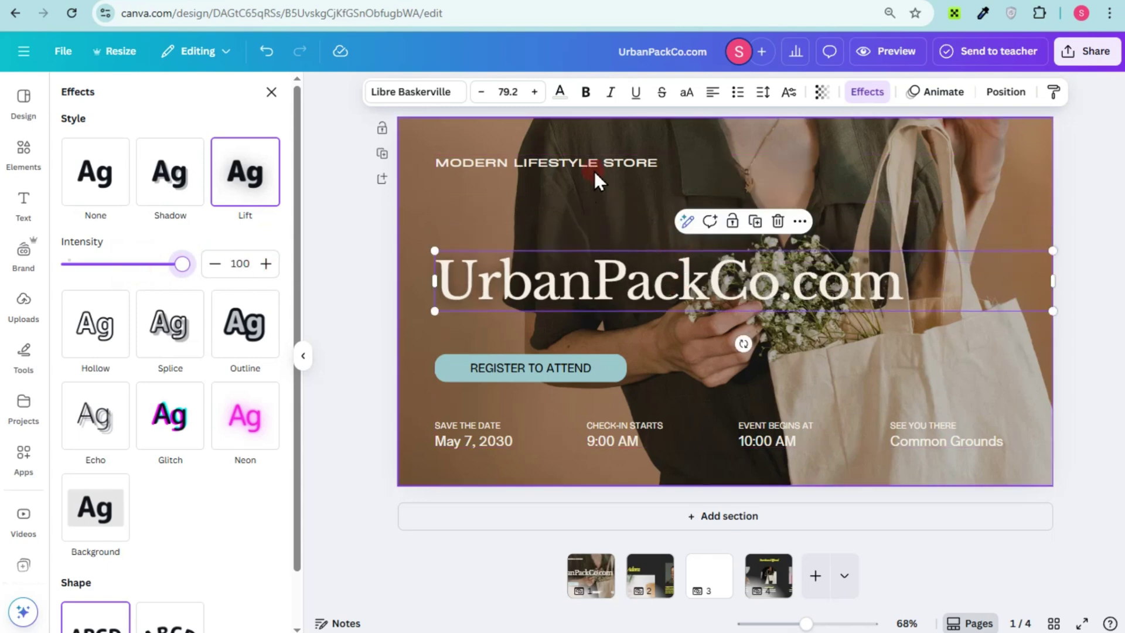
Delete the MODERN LIFESTYLE STORE tagline and move the button up beneath the headline.
left_click(595, 164)
key("Delete")
left_click(653, 213)
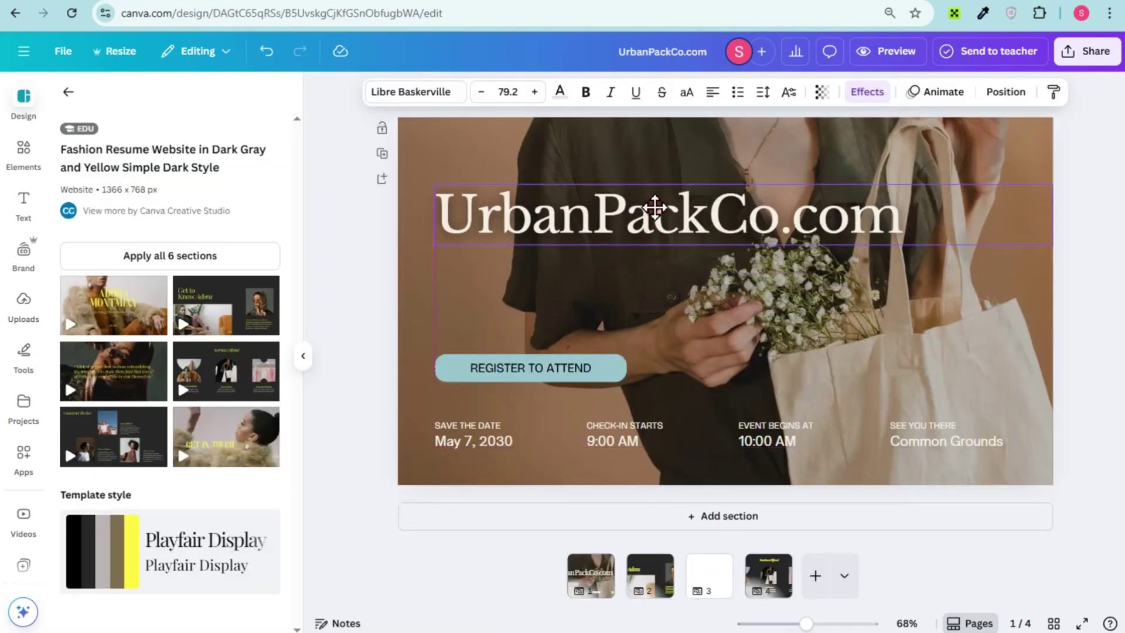
left_click(551, 359)
left_click_drag(539, 359, 573, 267)
Retype the button as BUY NOW and enlarge its text size.
double_click(572, 270)
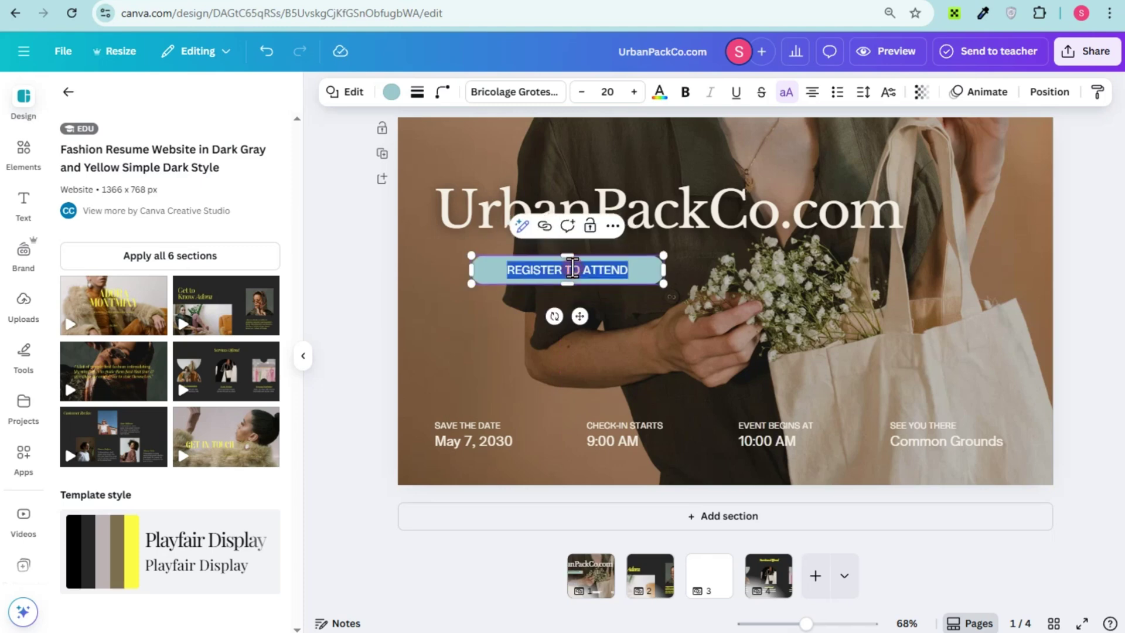
type("BUY NOW")
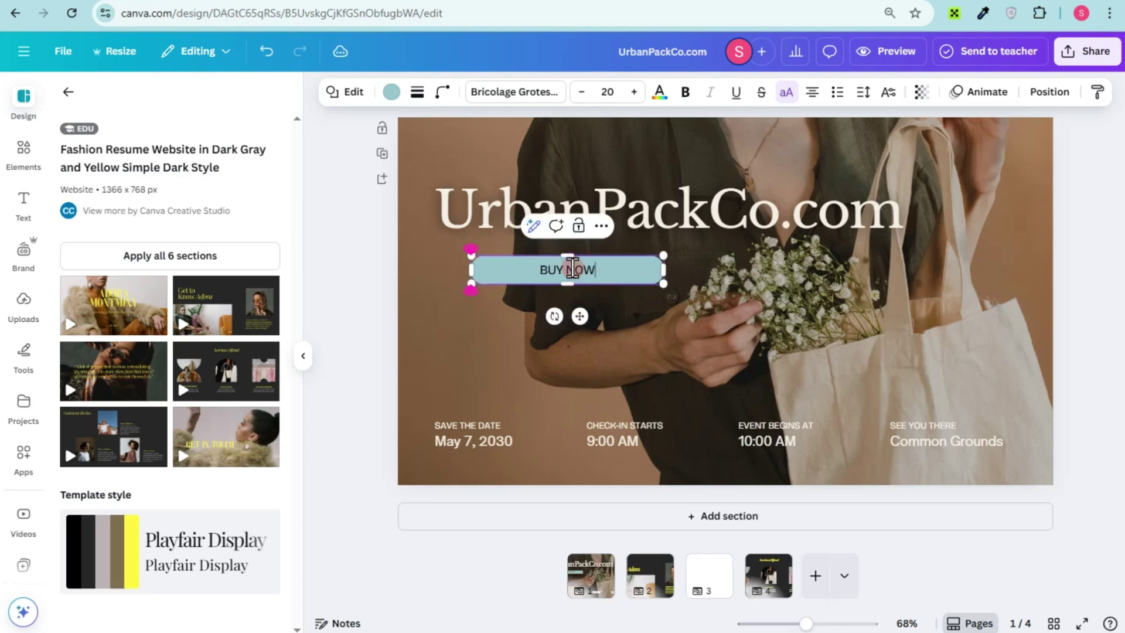
triple_click(540, 273)
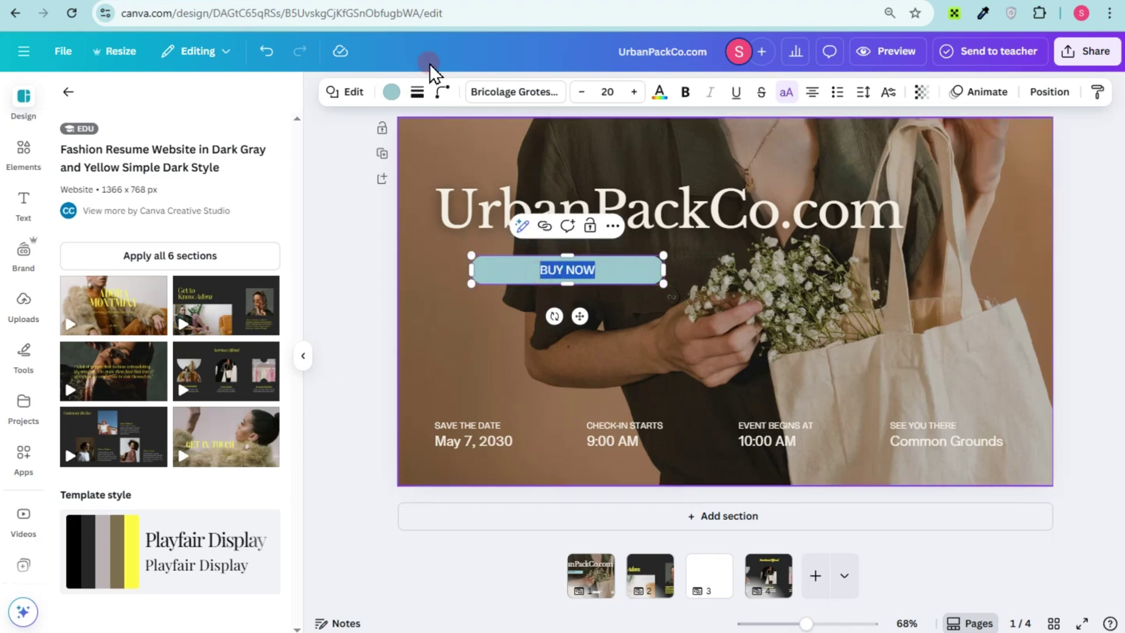
left_click(641, 93)
double_click(641, 93)
double_click(641, 93)
left_click(640, 93)
double_click(640, 93)
left_click(640, 93)
double_click(641, 93)
left_click(640, 92)
left_click(656, 349)
Delete the May 7, 2030 date and the 9:00 AM time.
left_click(467, 440)
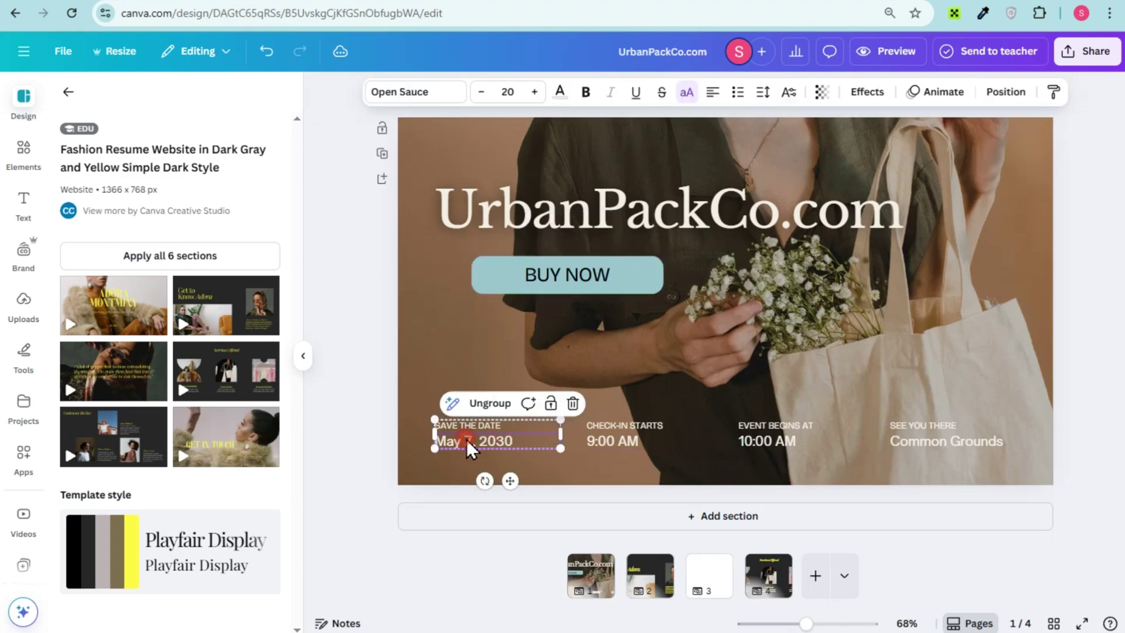
key("Delete")
left_click(629, 437)
key("Delete")
Delete the 10:00 AM time, the CHECK-IN, SAVE THE DATE and SEE YOU THERE labels, and Common Grounds.
left_click(759, 424)
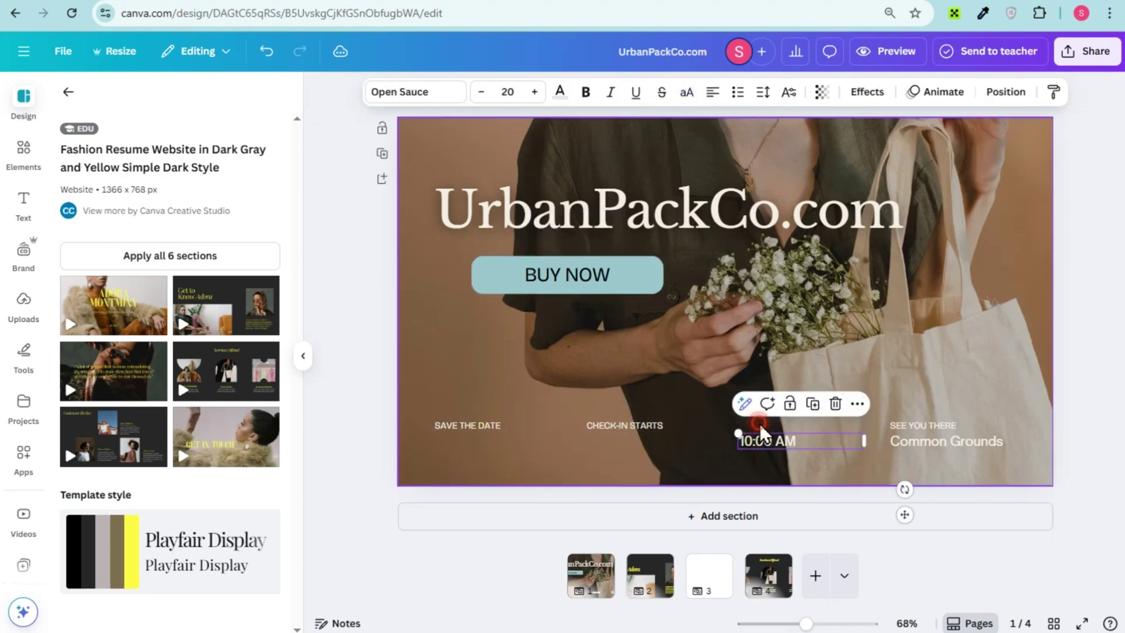
key("Delete")
left_click(636, 424)
key("Delete")
left_click(474, 421)
key("Delete")
left_click(917, 424)
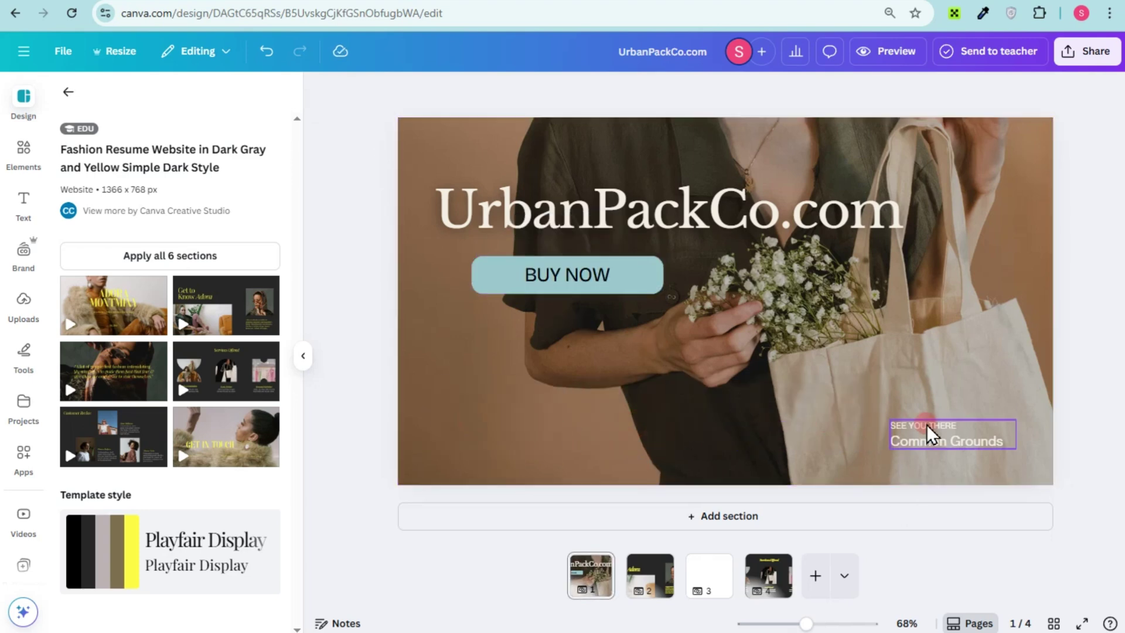
left_click(938, 427)
key("Delete")
left_click(982, 443)
key("Delete")
left_click(900, 157)
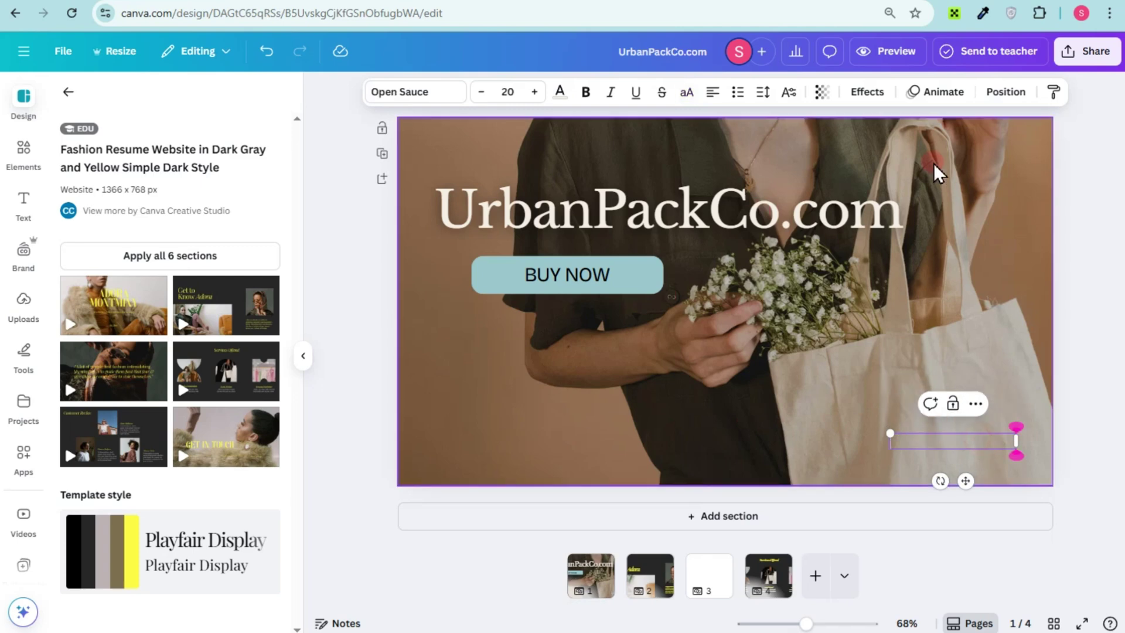
left_click(1005, 449)
Enlarge the UrbanPackCo.com headline to 91.1 and centre it with BUY NOW beneath.
left_click(879, 164)
left_click_drag(583, 277, 747, 340)
left_click_drag(729, 213, 786, 261)
left_click(479, 233)
left_click_drag(478, 234, 395, 221)
left_click_drag(561, 258, 610, 251)
left_click(797, 352)
left_click_drag(800, 360, 797, 334)
left_click(807, 104)
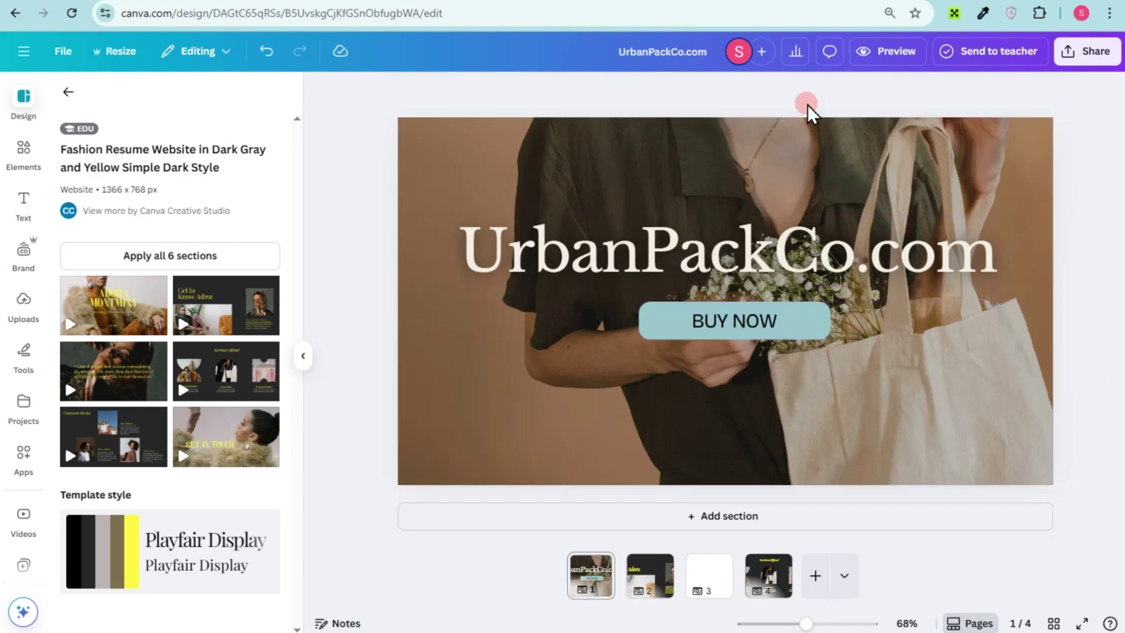
On page 2, change the Get to Know Adora heading to PRODUCTS and enlarge it to 82.3.
left_click(651, 598)
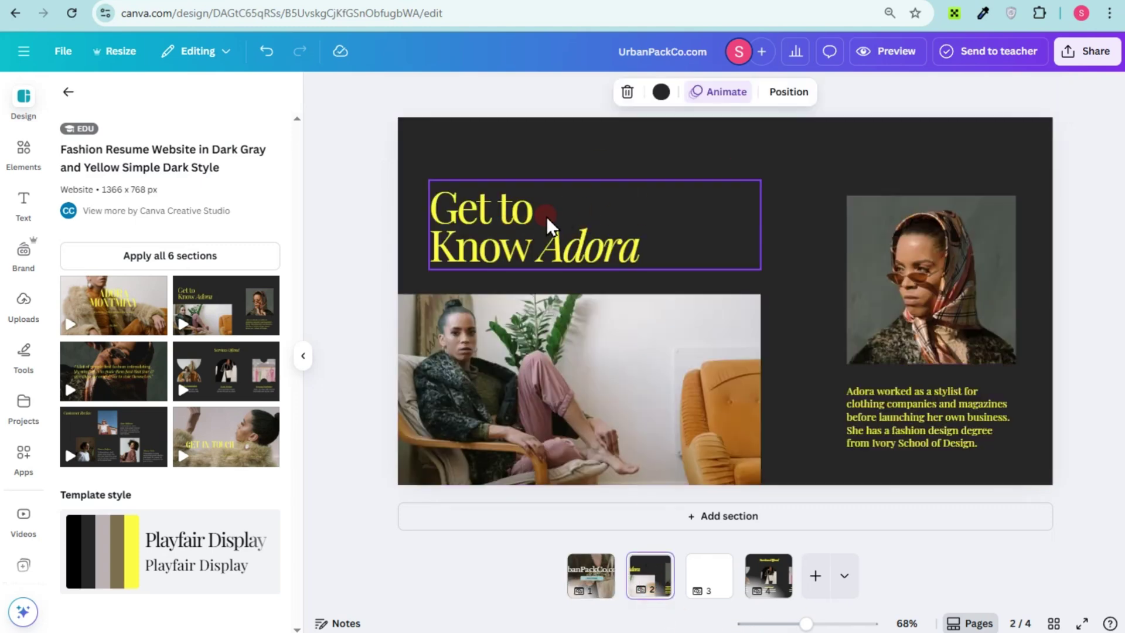
left_click(540, 216)
left_click(539, 216)
type("PRODUTS")
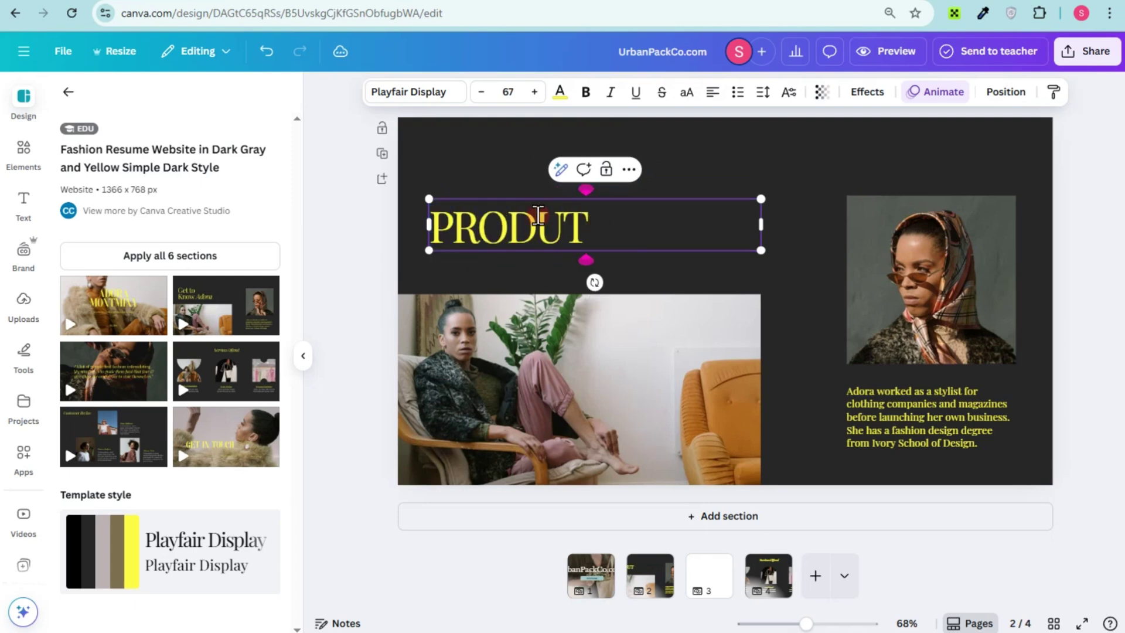
left_click(741, 175)
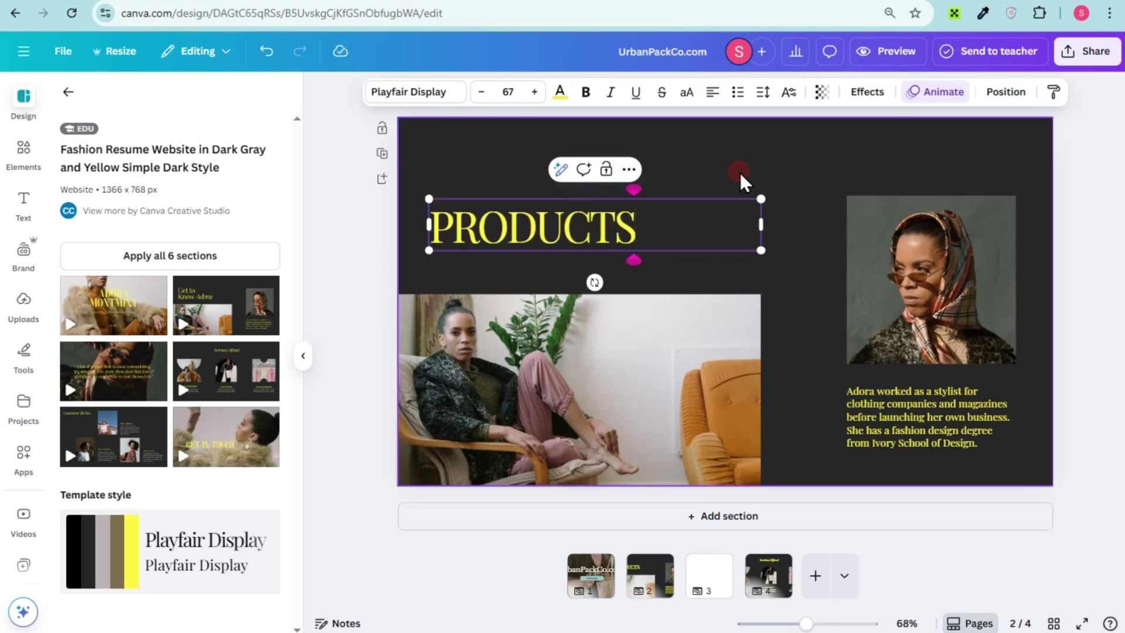
left_click_drag(761, 199, 835, 147)
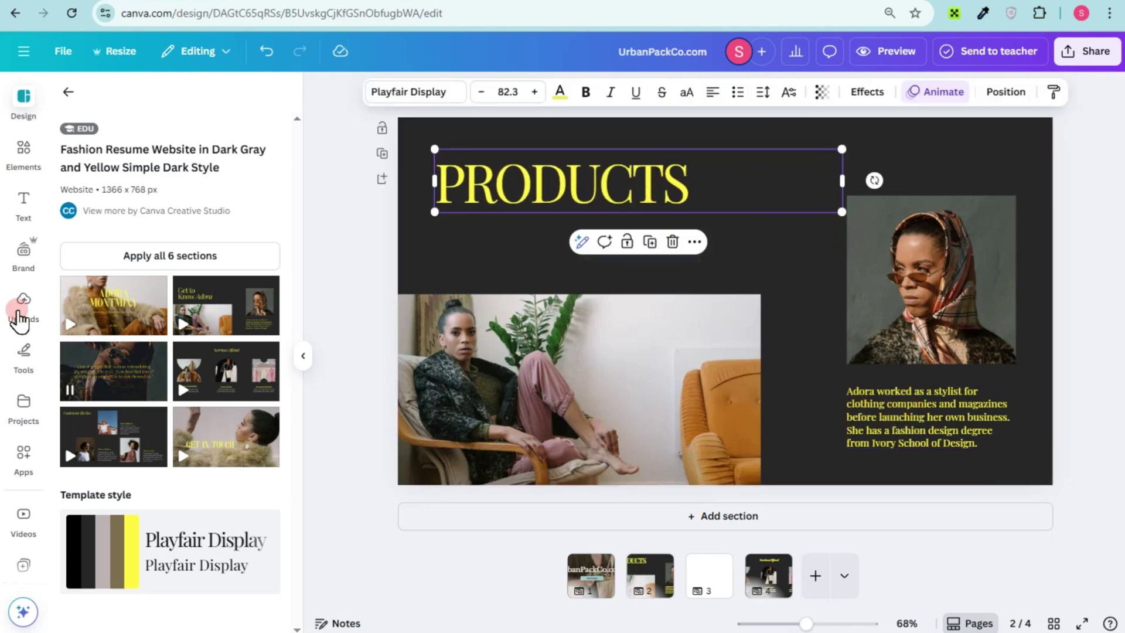
Open the Elements library and start a new element search.
left_click(23, 149)
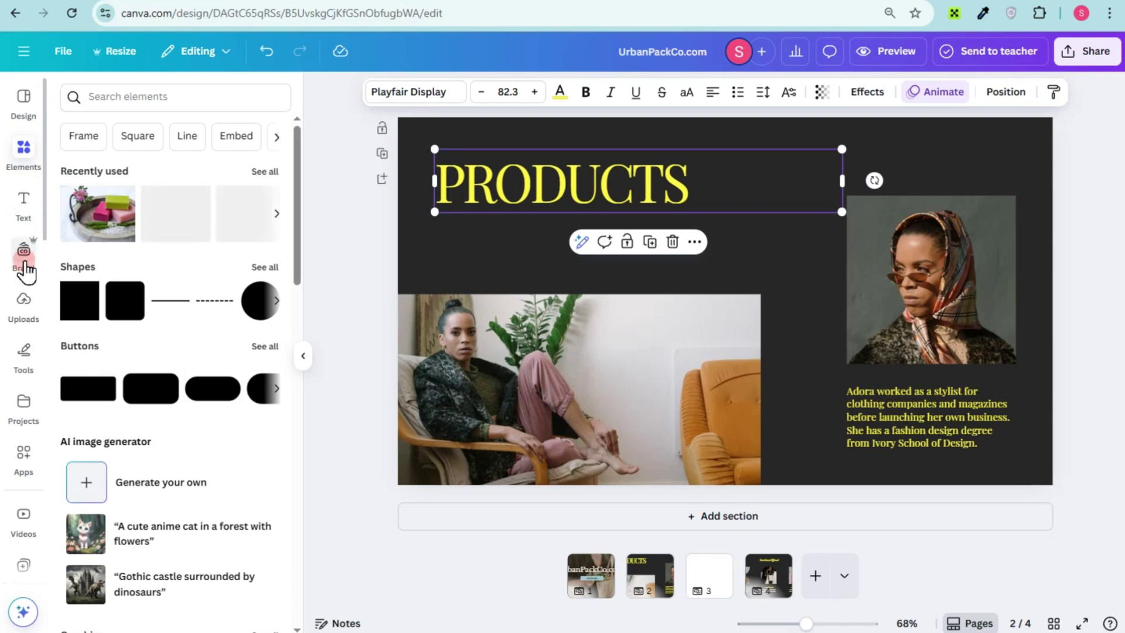
left_click(27, 304)
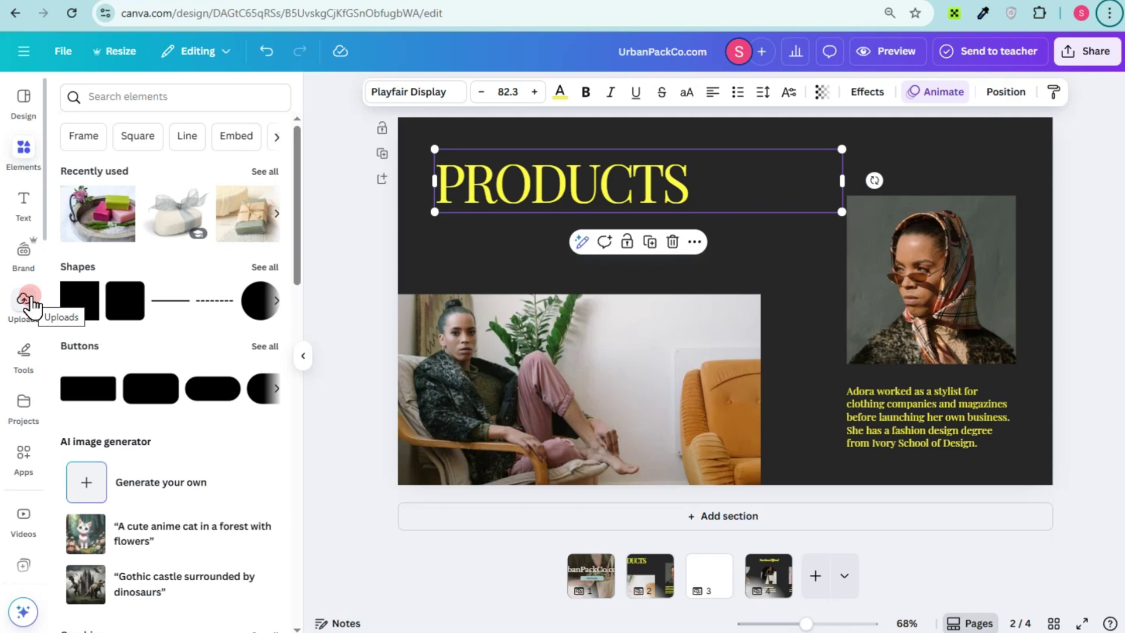
left_click(30, 165)
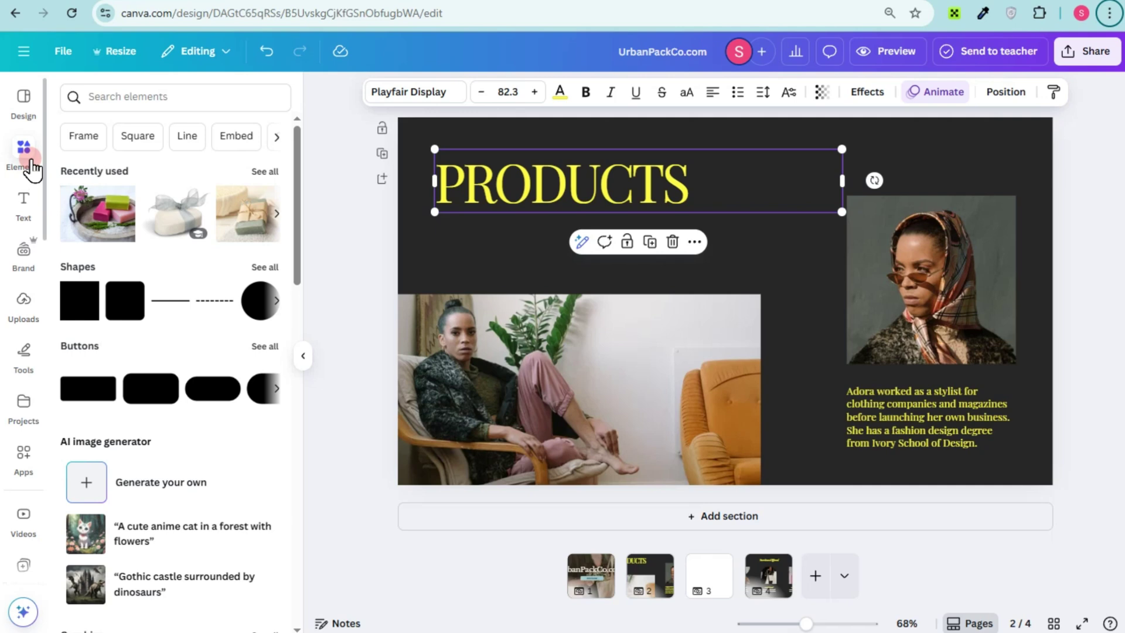
left_click(117, 97)
Search Elements photos for BAGS and replace the lower-left photo with the black bag photo.
type("BAGS")
key("Return")
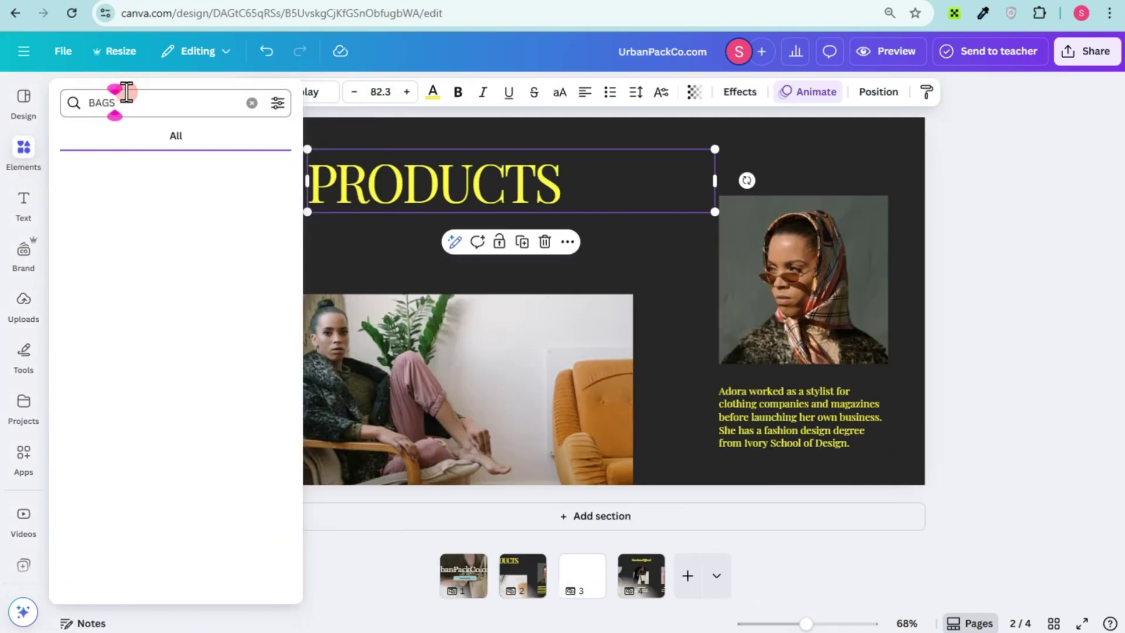
key("Escape")
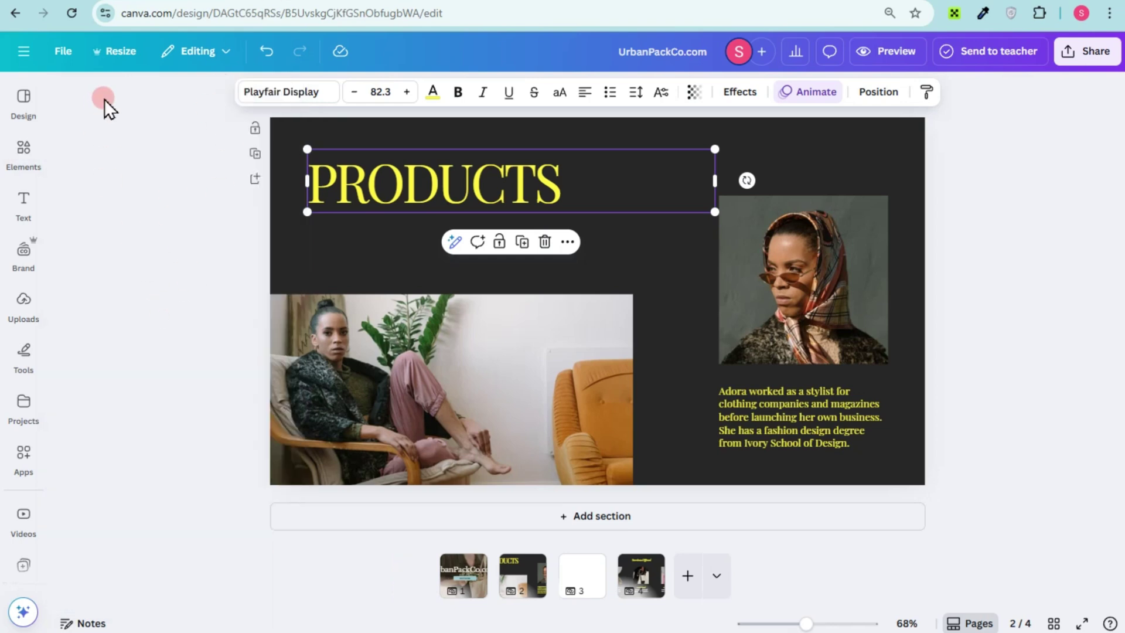
left_click(24, 152)
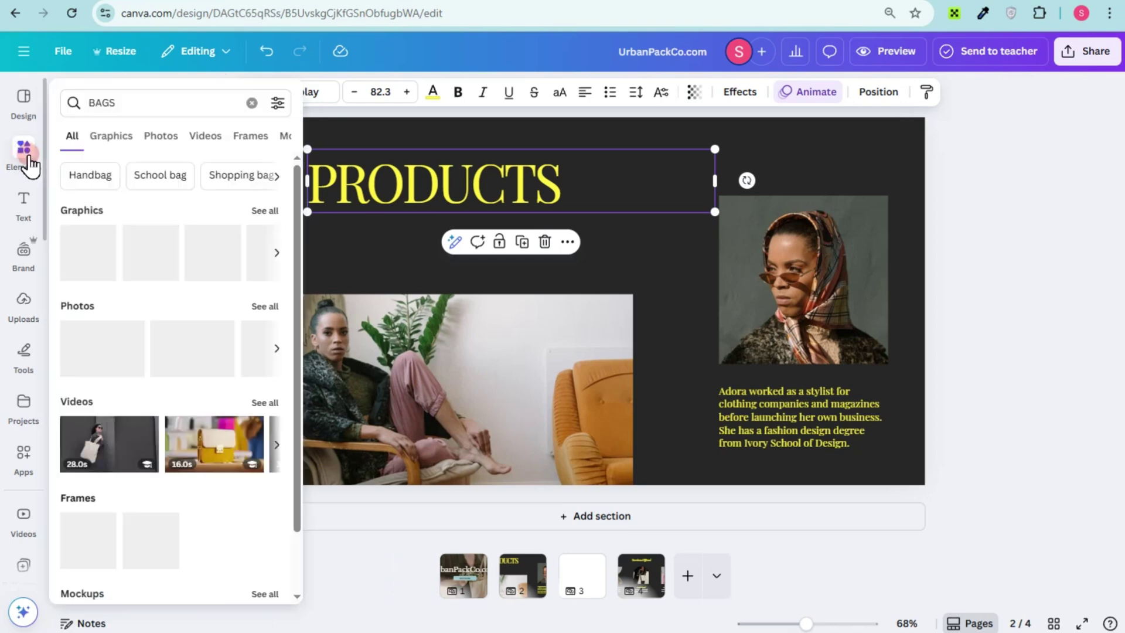
left_click(173, 141)
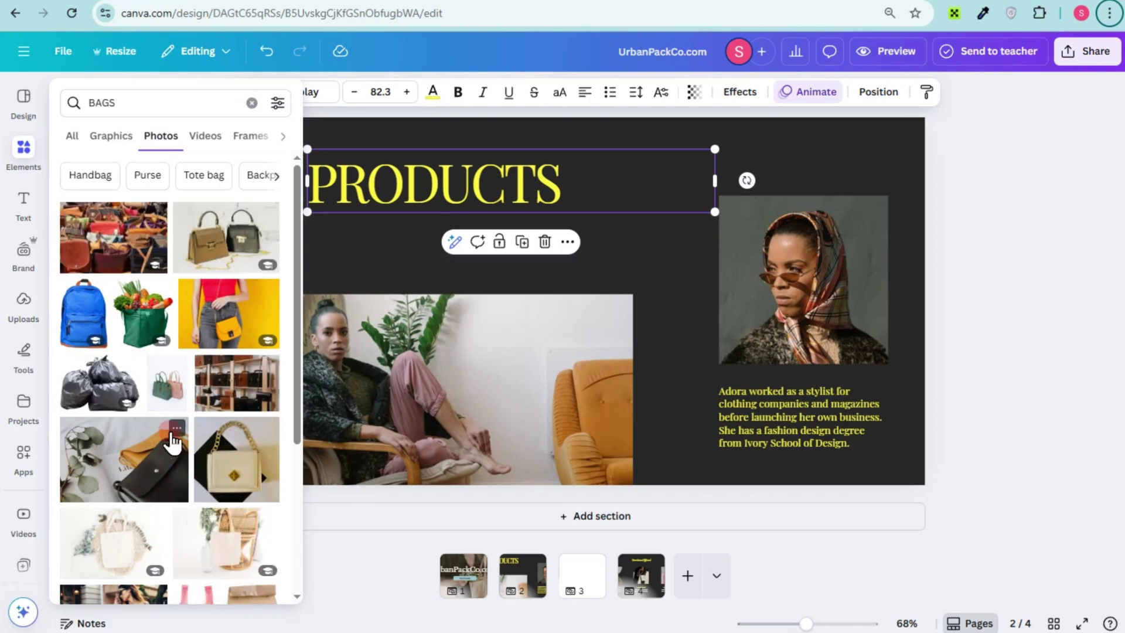
left_click_drag(135, 454, 458, 348)
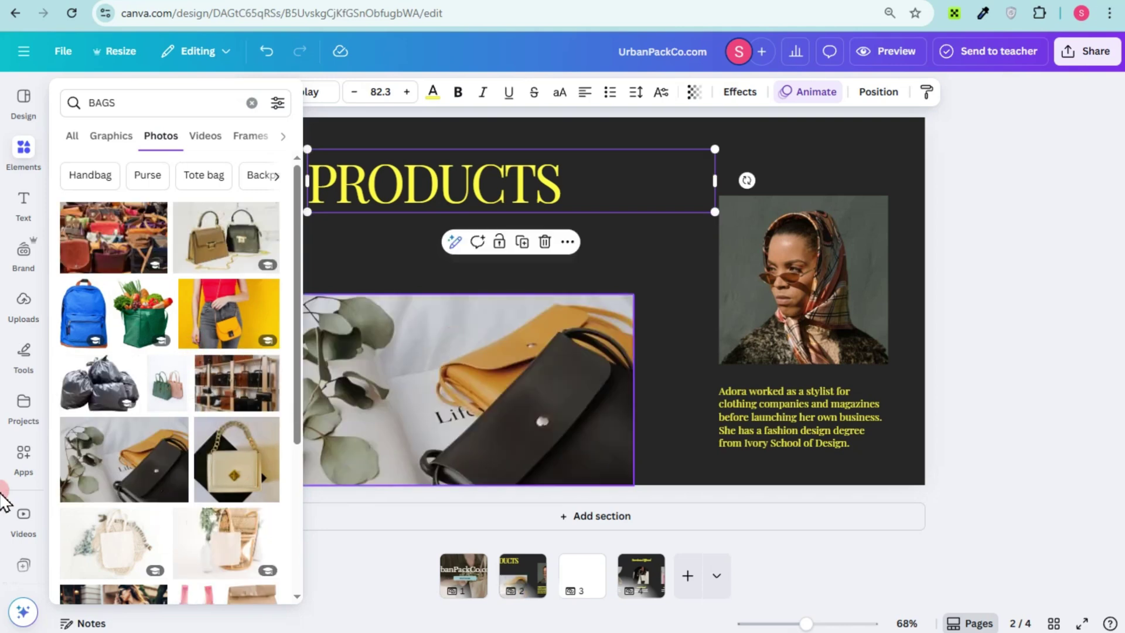
left_click(305, 343)
Swap the portrait for the velvet-bags photo, lower PRODUCTS, and move Services Offered to page 3.
left_click(26, 172)
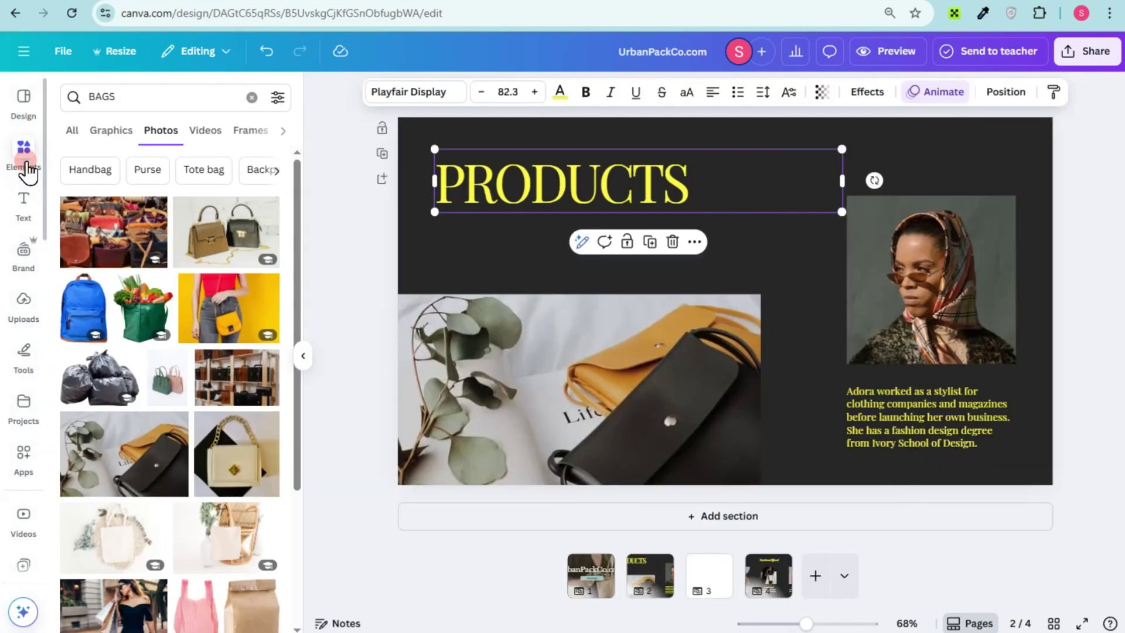
scroll(227, 507, "down", 2)
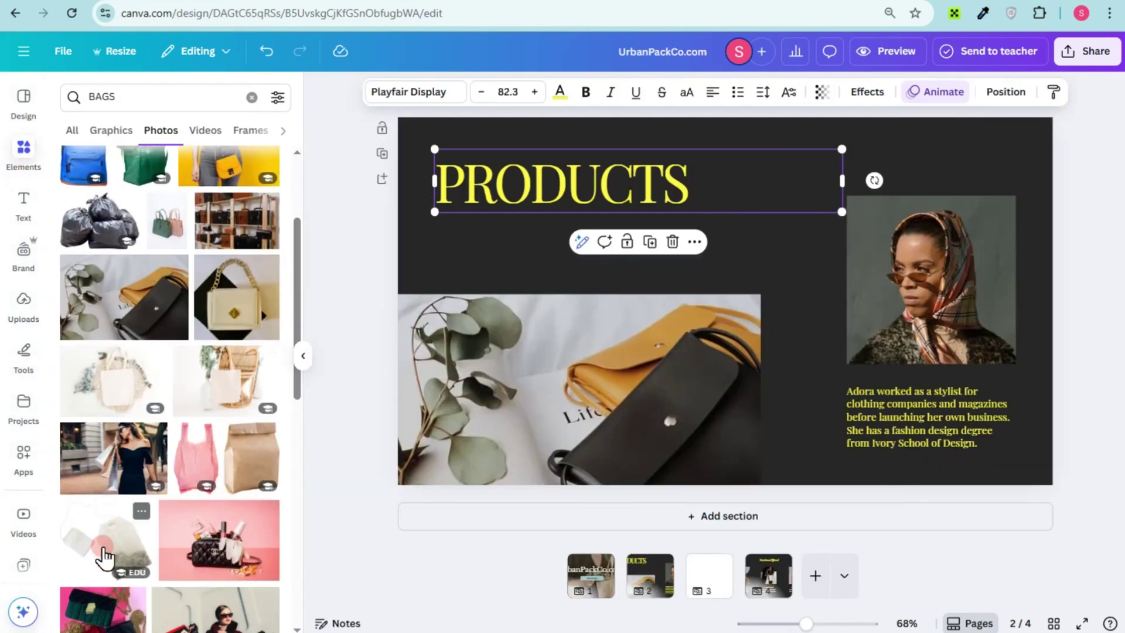
scroll(97, 548, "down", 3)
scroll(184, 518, "down", 1)
left_click_drag(93, 402, 961, 282)
left_click_drag(652, 371, 666, 339)
left_click_drag(661, 194, 656, 218)
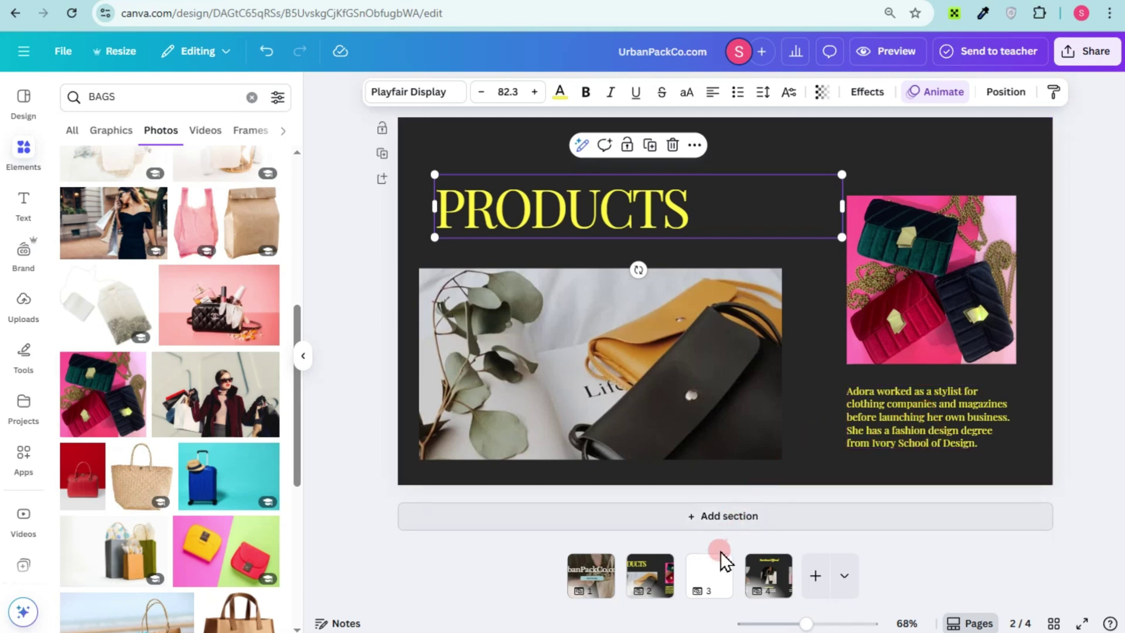
left_click_drag(776, 580, 713, 589)
scroll(226, 498, "down", 1)
Fill the three service frames with the tote, beach-basket and SEA bag photos.
left_click_drag(233, 562, 459, 309)
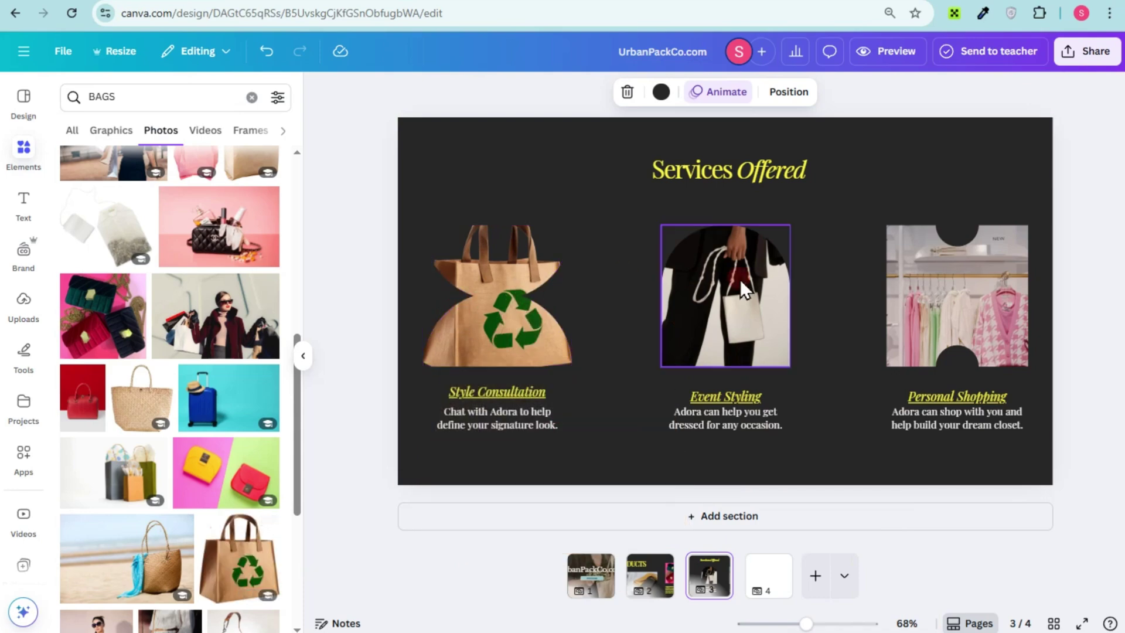
scroll(175, 472, "down", 2)
left_click_drag(113, 572, 973, 298)
scroll(215, 375, "down", 2)
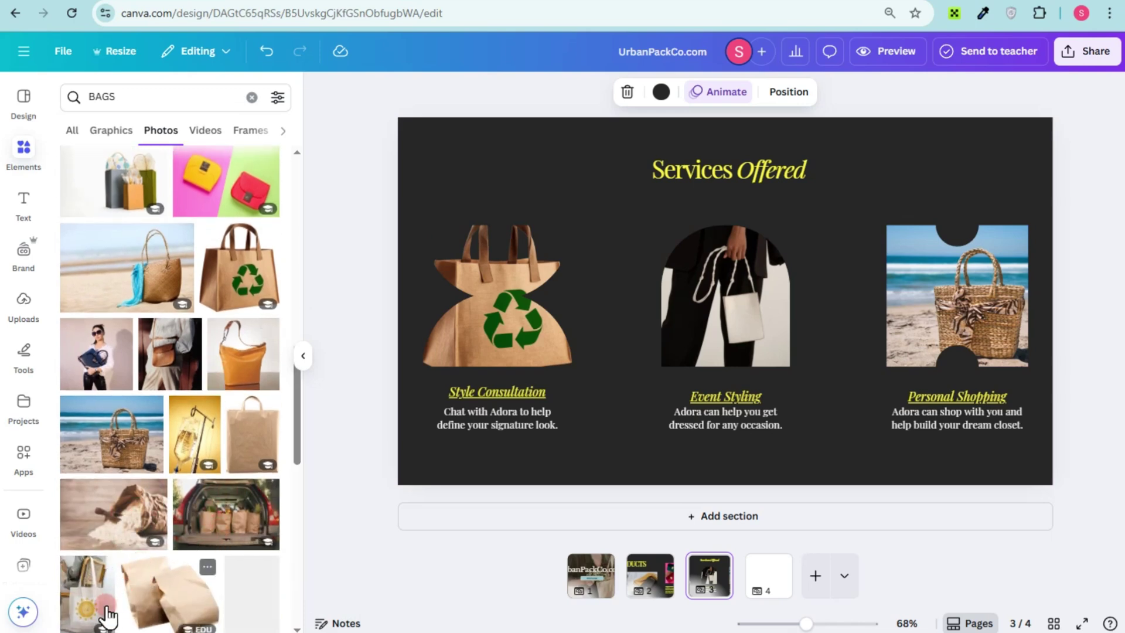
scroll(105, 575, "down", 3)
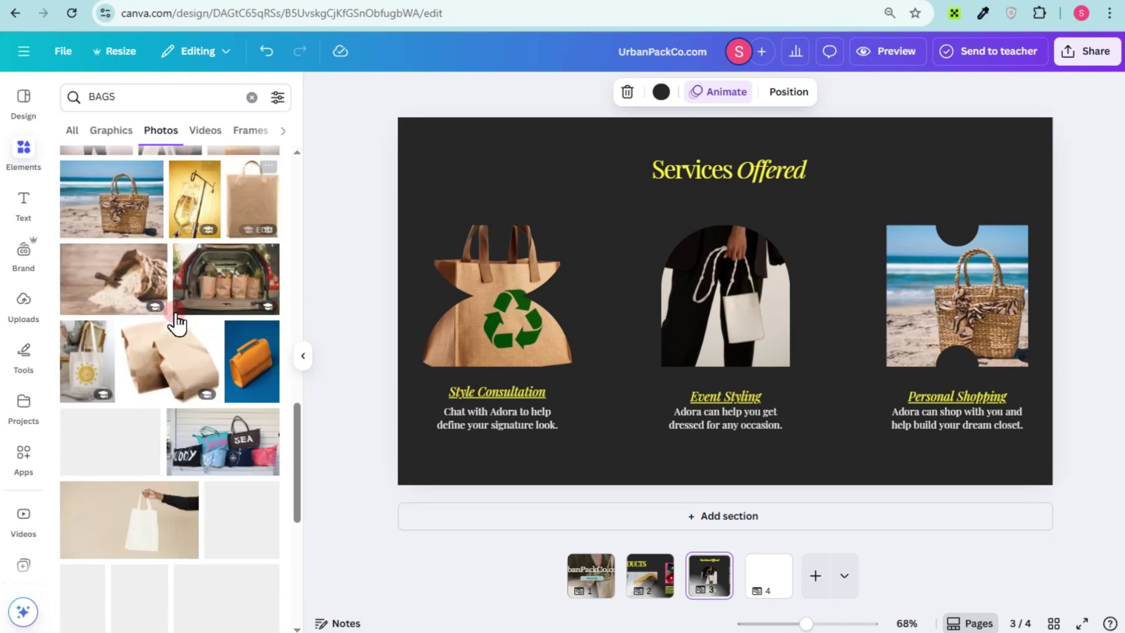
left_click_drag(278, 433, 724, 320)
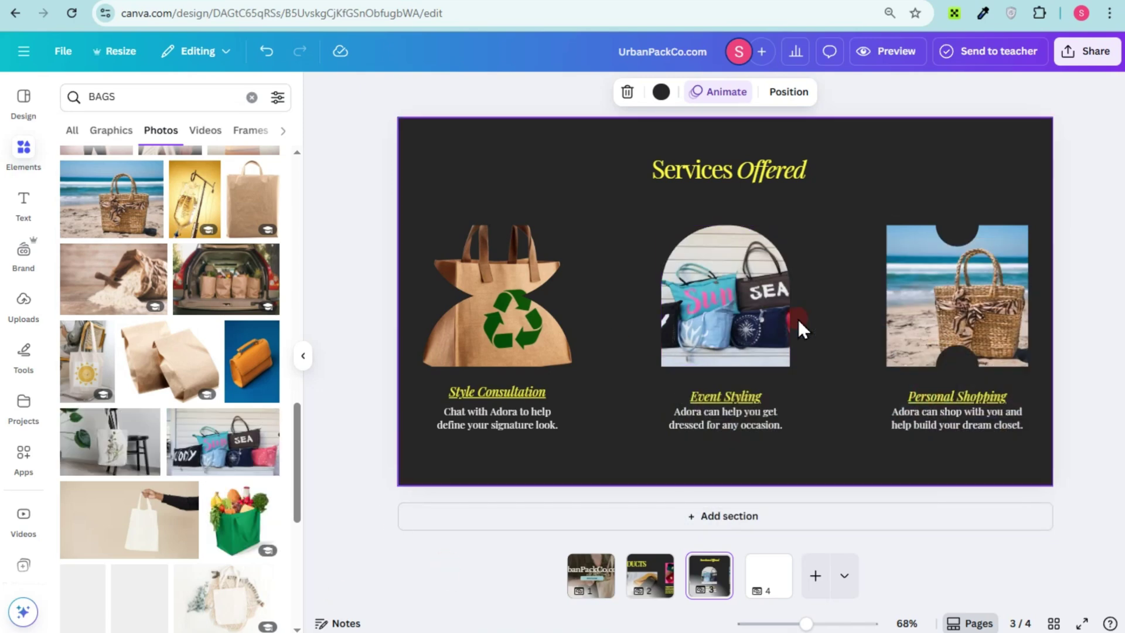
Enlarge and align the Style Consultation, Event Styling and Personal Shopping captions.
left_click(507, 415)
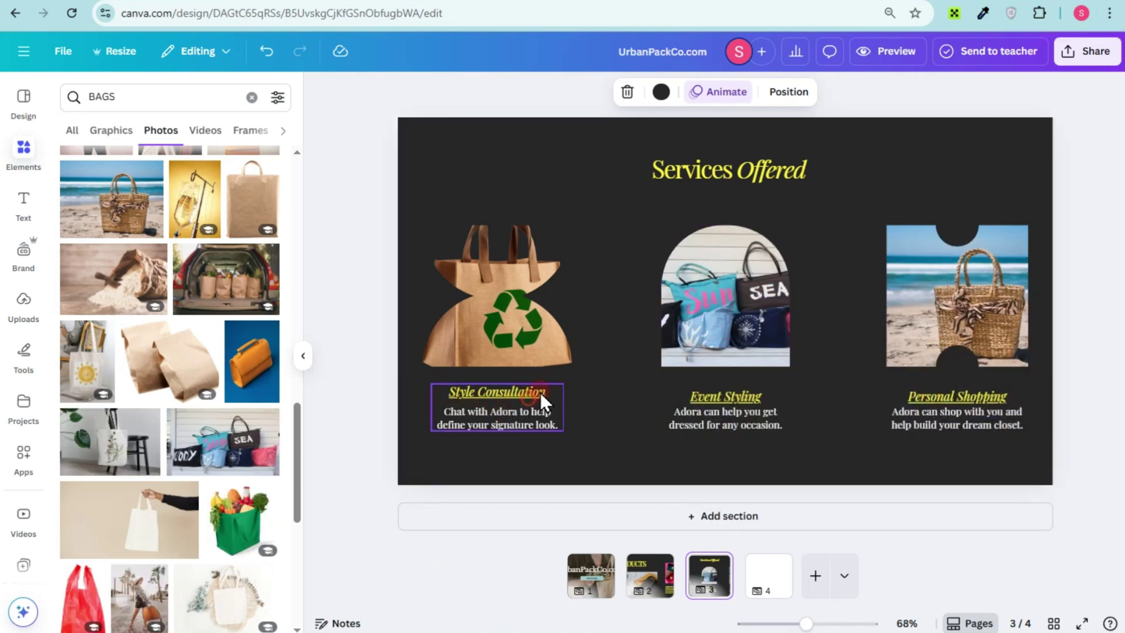
left_click_drag(588, 397, 568, 417)
left_click(753, 403)
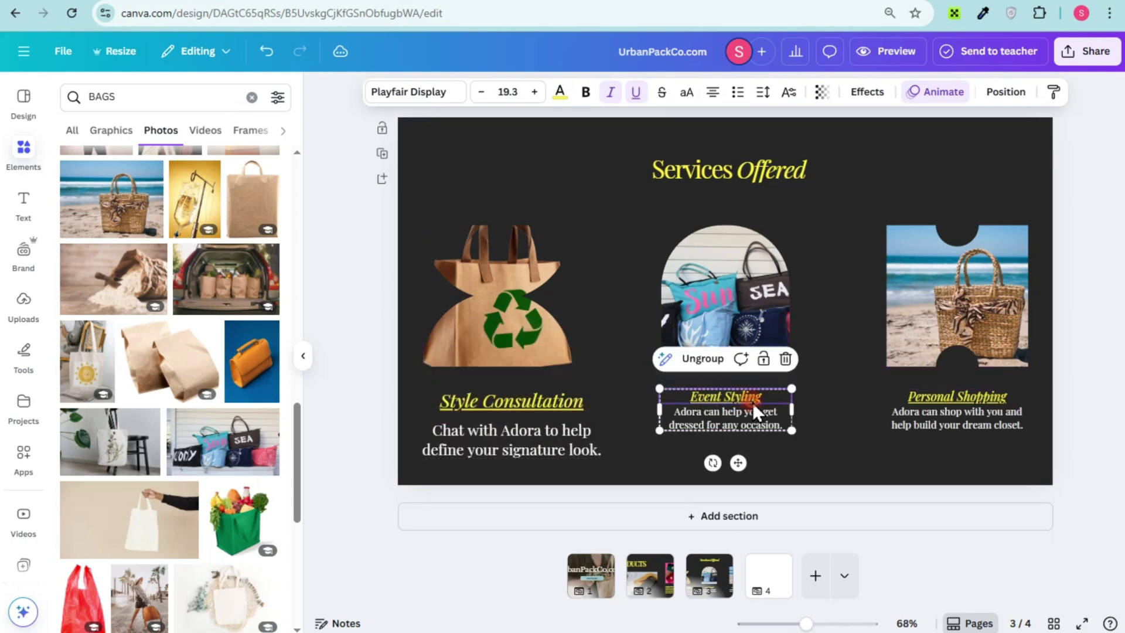
left_click_drag(794, 381, 881, 361)
left_click_drag(817, 386, 786, 414)
left_click(921, 411)
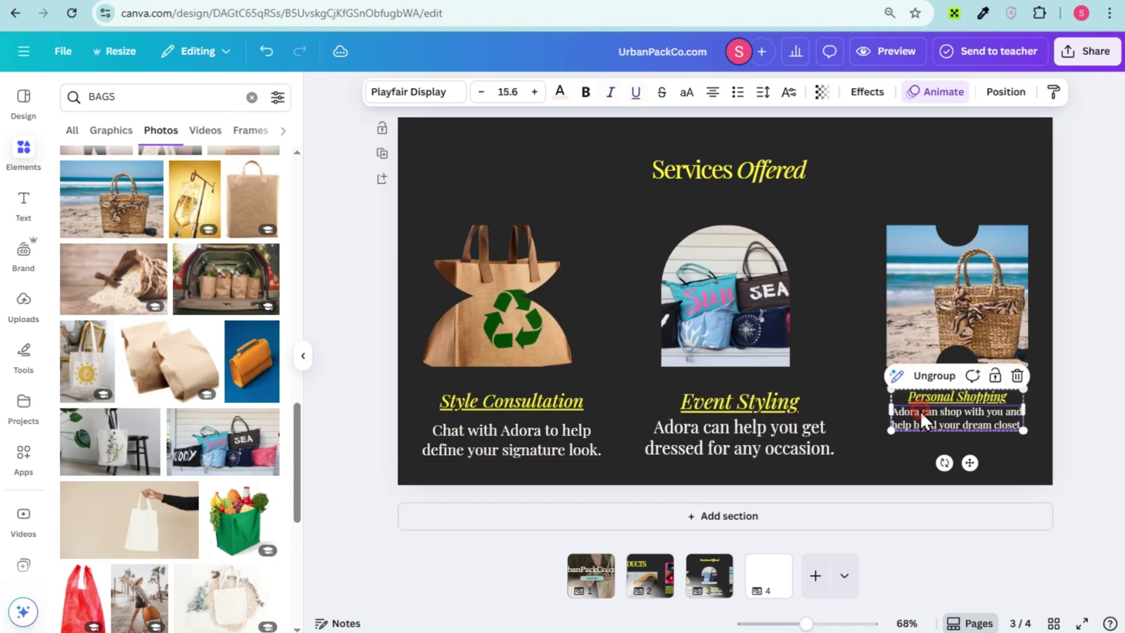
left_click_drag(1027, 388, 1049, 404)
left_click_drag(977, 421, 982, 410)
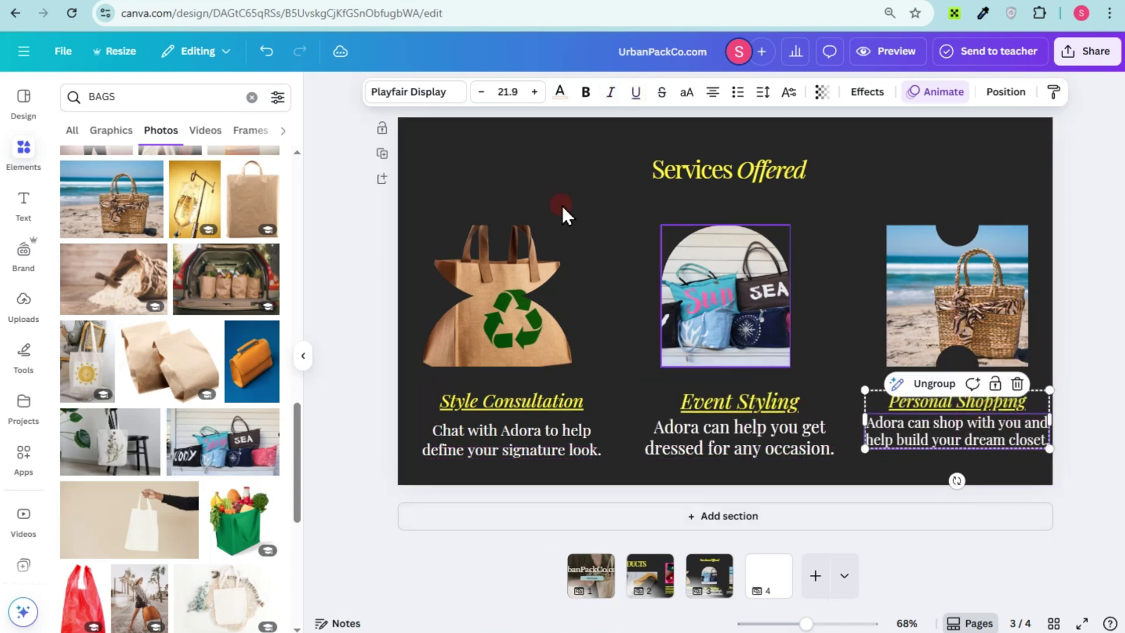
Enlarge the tote, SEA and beach-basket images, then go to blank page 4.
left_click(566, 234)
left_click_drag(575, 222, 621, 193)
left_click(788, 228)
left_click_drag(800, 217, 823, 189)
left_click(991, 214)
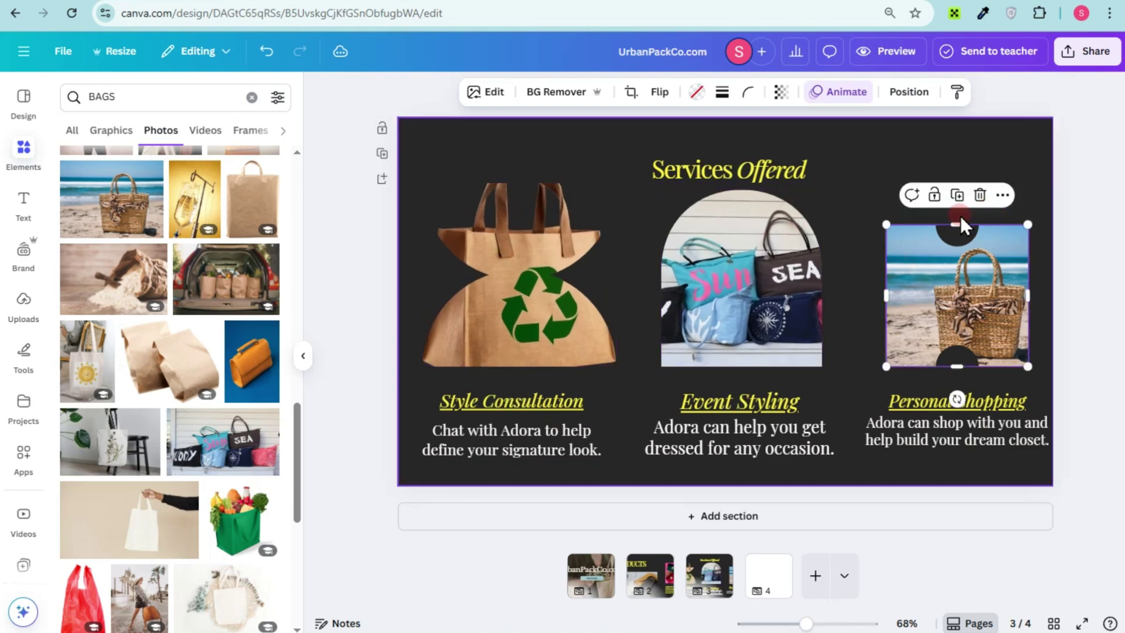
left_click_drag(958, 222, 958, 189)
left_click_drag(883, 276, 853, 277)
left_click(769, 577)
Apply the purple Mintmade section to page 4 and fill its frames with handbag, woven-bag and red-bag photos.
left_click(28, 105)
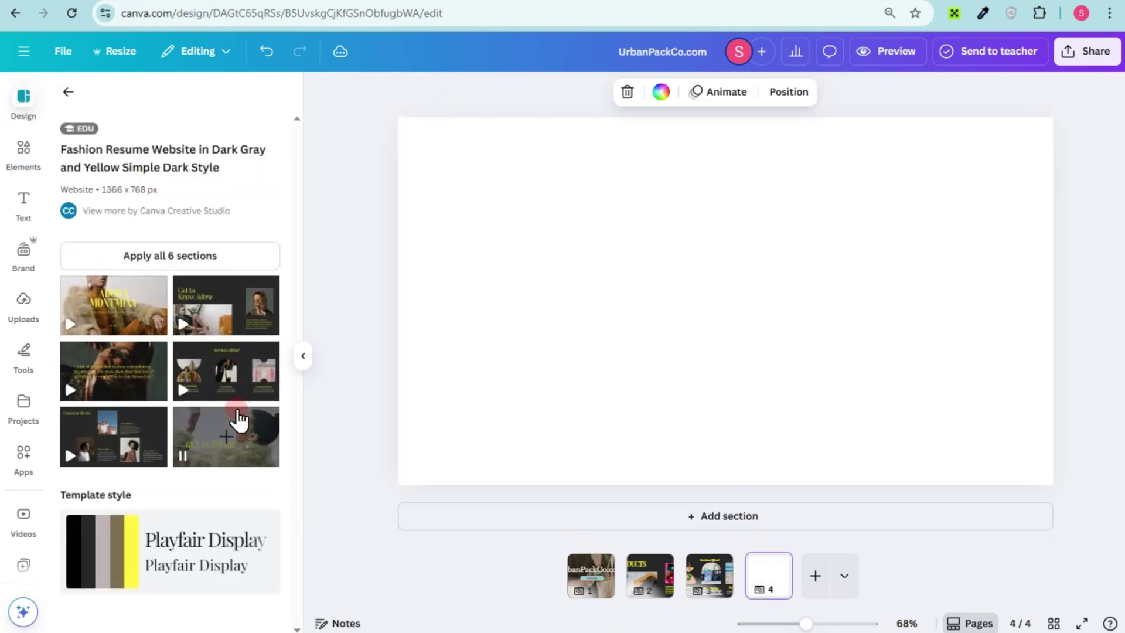
left_click(69, 93)
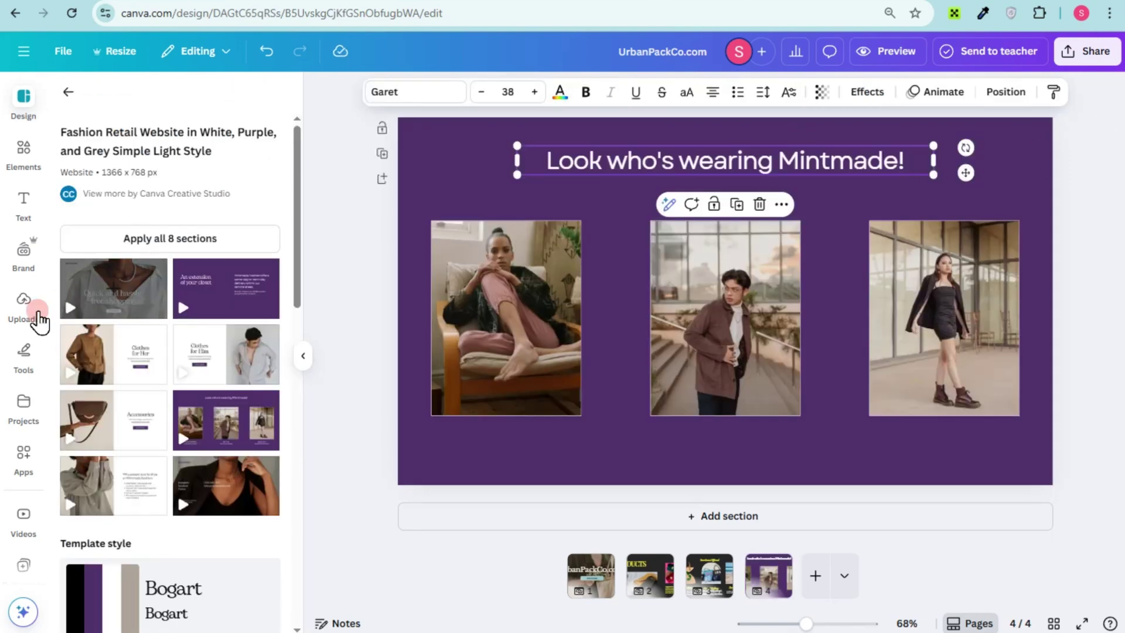
left_click(25, 159)
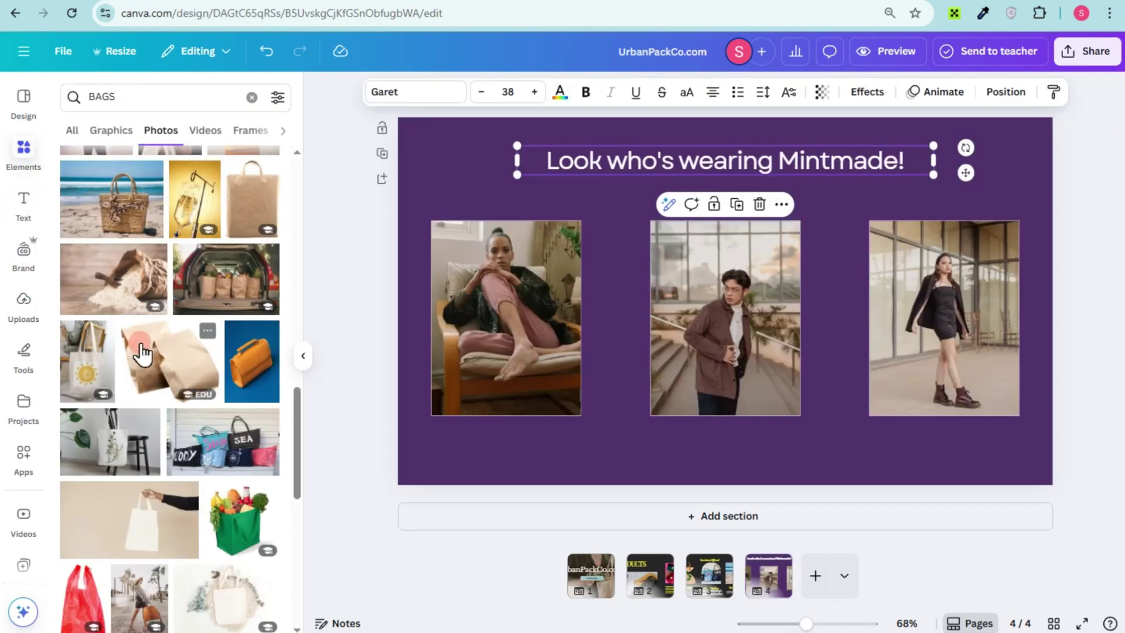
scroll(170, 399, "down", 4)
left_click(186, 427)
left_click_drag(187, 428, 480, 316)
left_click_drag(106, 553, 695, 312)
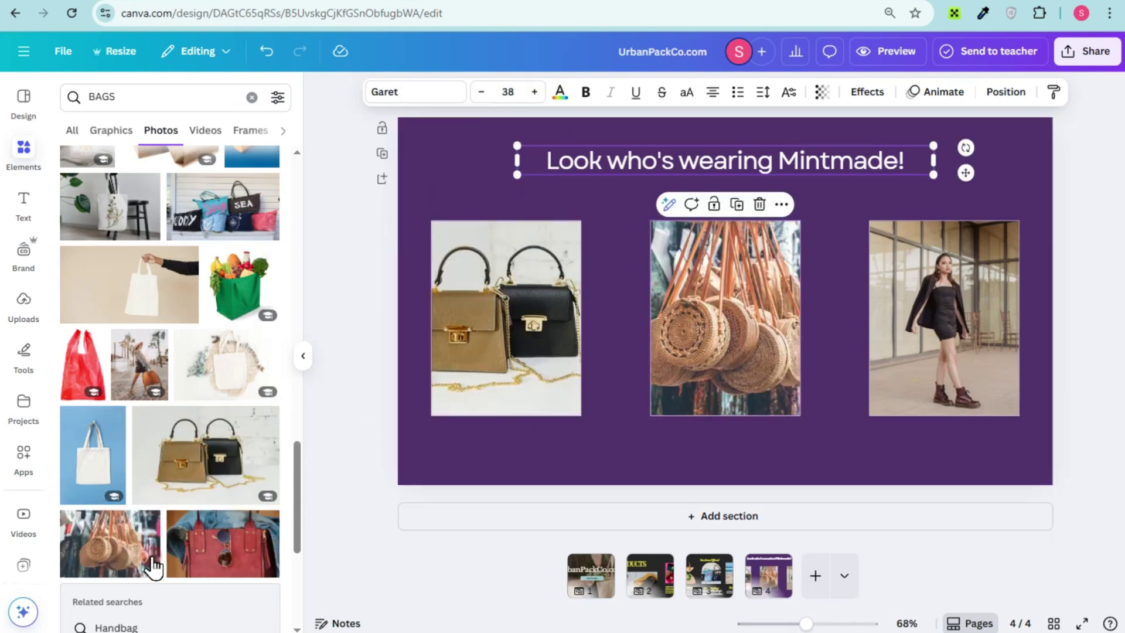
scroll(194, 468, "down", 3)
left_click_drag(231, 413, 931, 352)
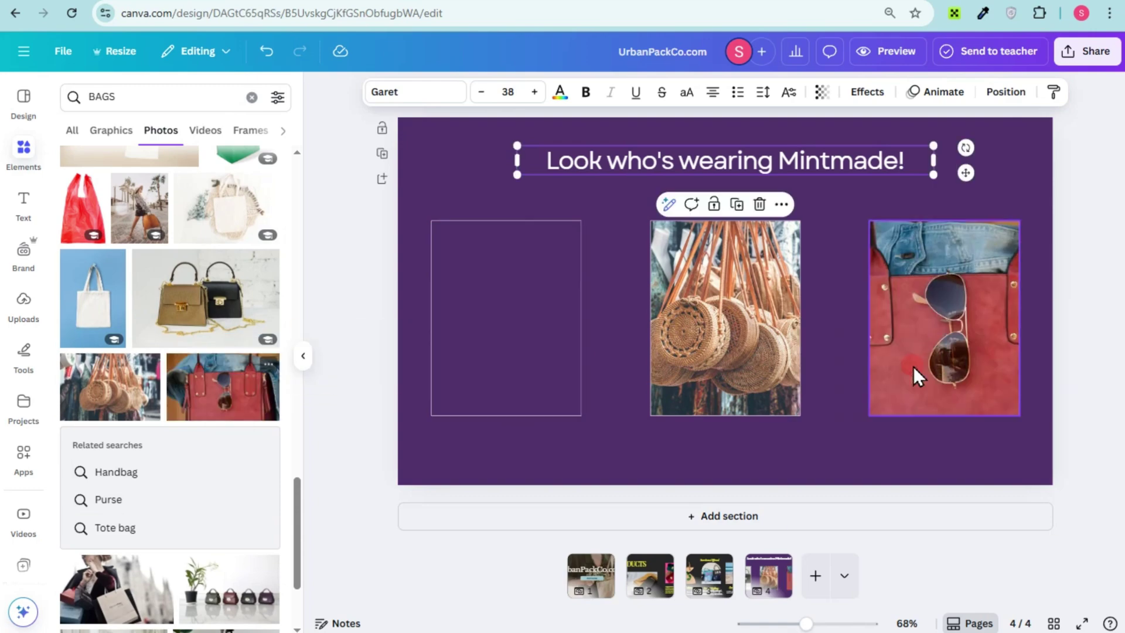
left_click(592, 580)
Review the PRODUCTS, Services Offered and Mintmade pages, then bring up Share design.
left_click(634, 588)
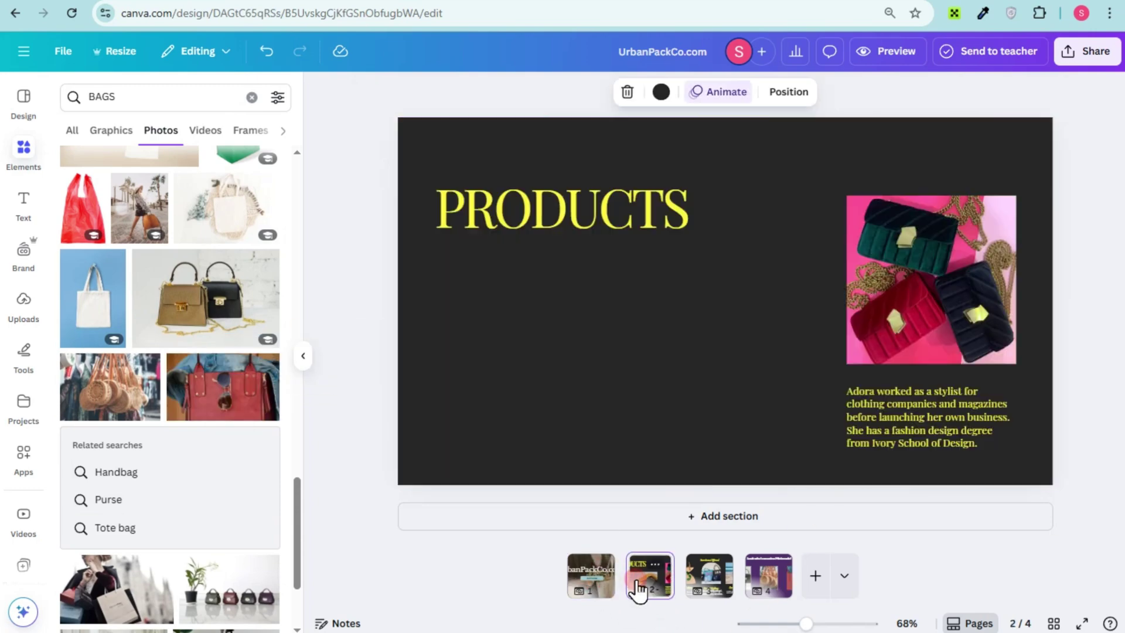
left_click(708, 589)
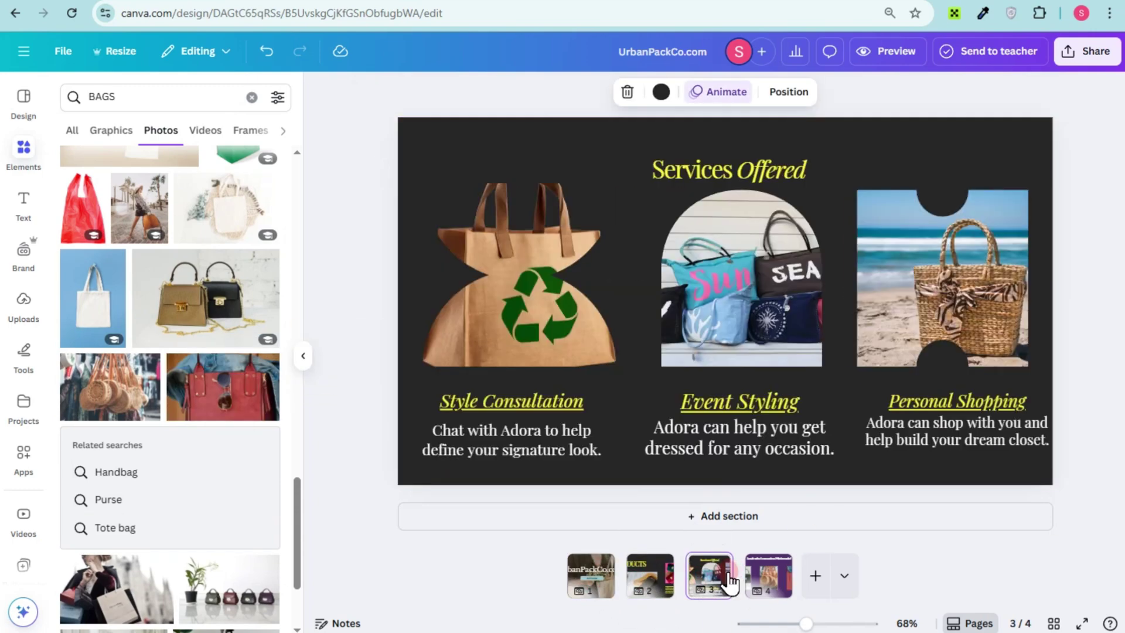
left_click(769, 577)
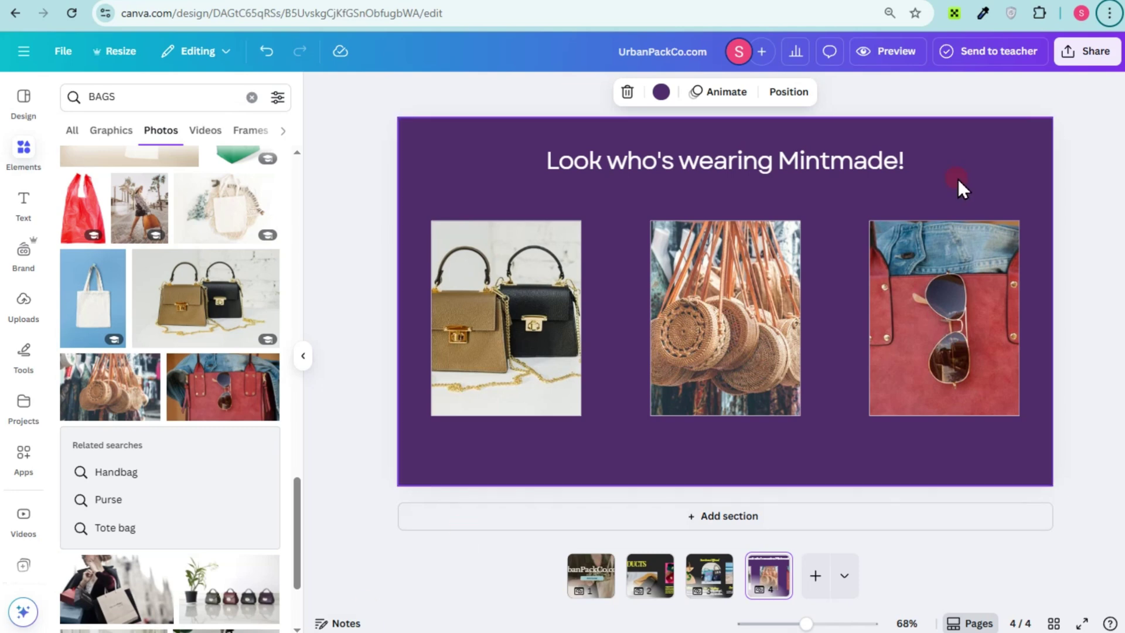
left_click(1081, 53)
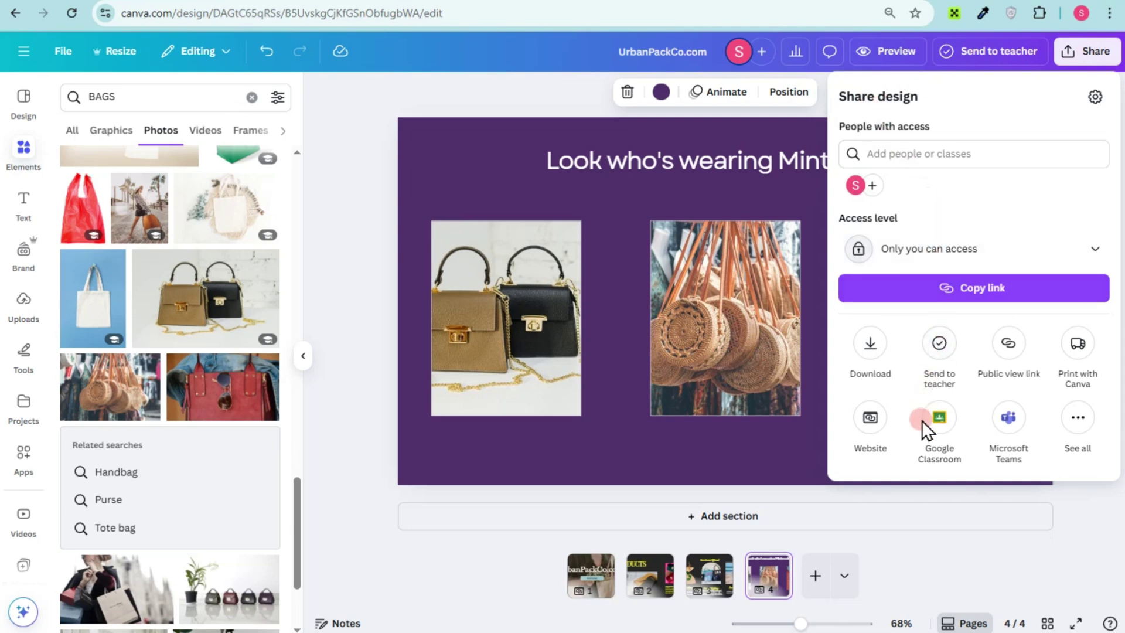
Change access to 'Anyone with the link' and show all publishing options, including Embed.
left_click(928, 251)
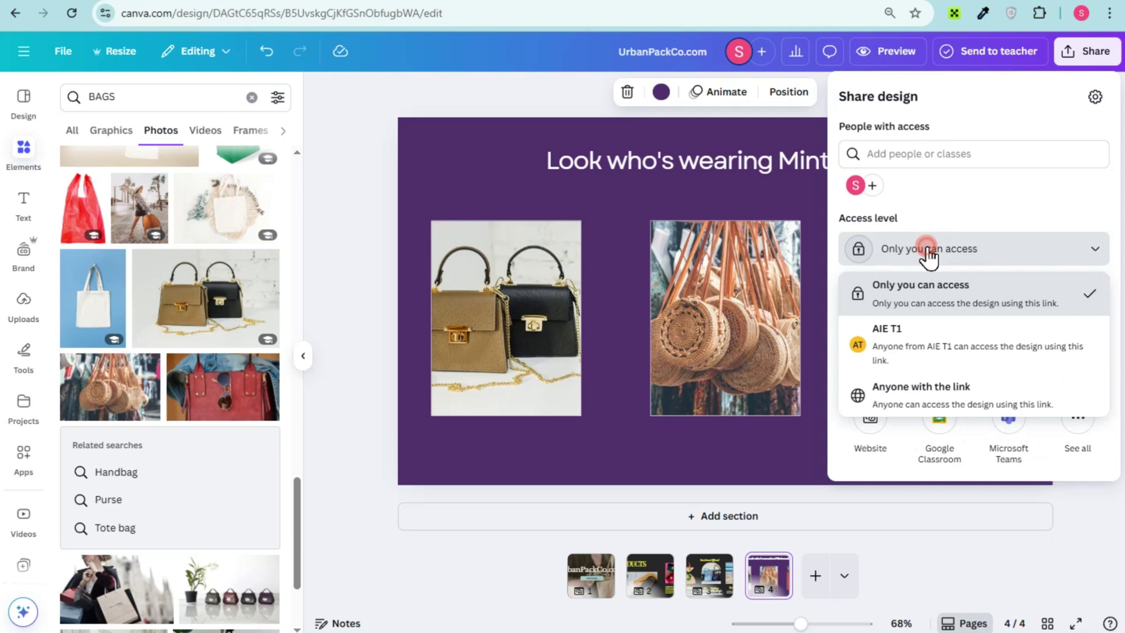
left_click(957, 394)
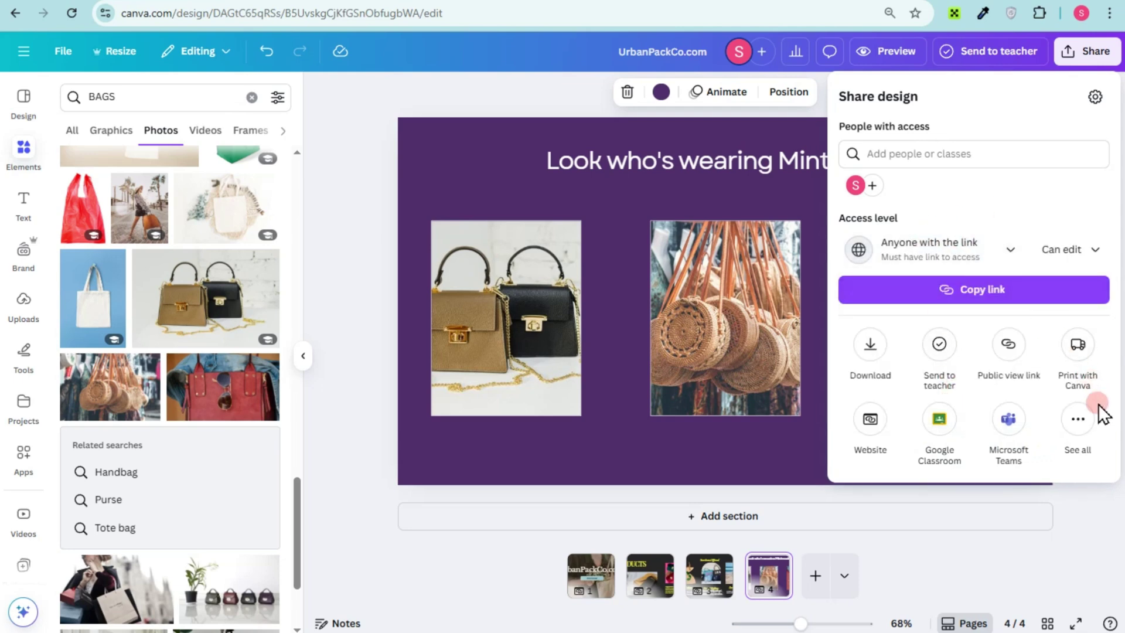
left_click(1079, 433)
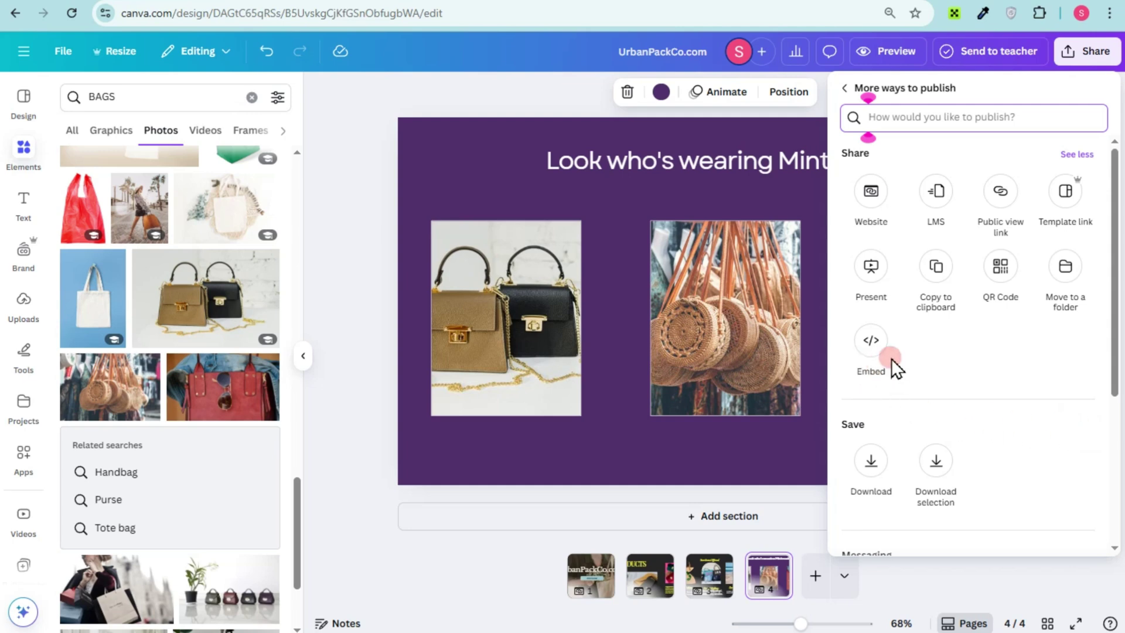
Generate the design's embed code under Embed and copy the HTML embed code.
left_click(871, 341)
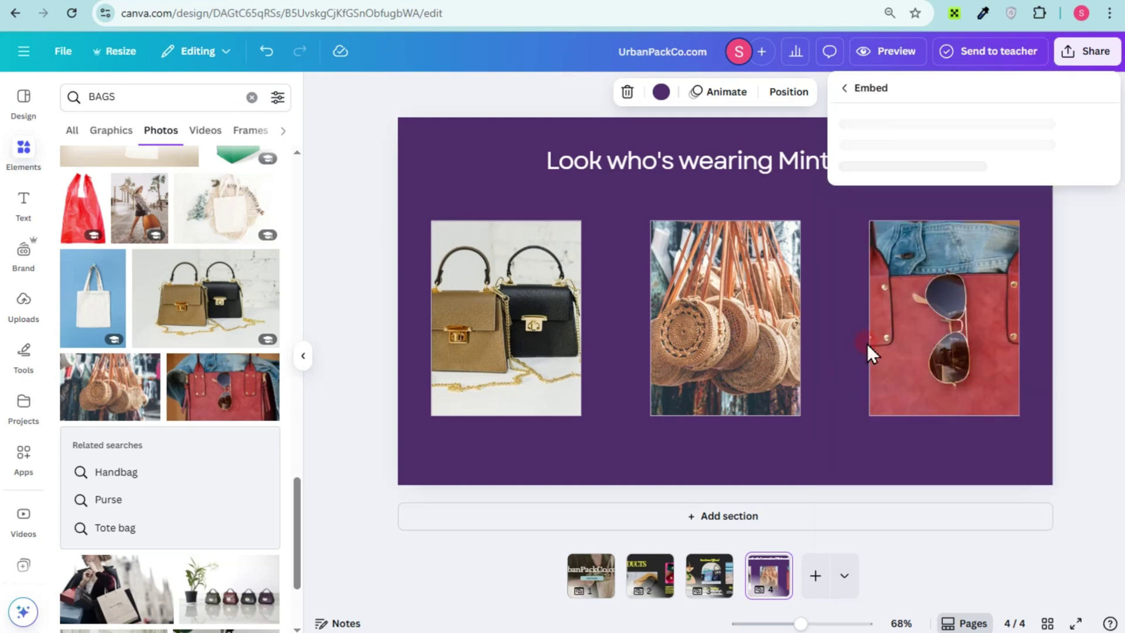
left_click(865, 164)
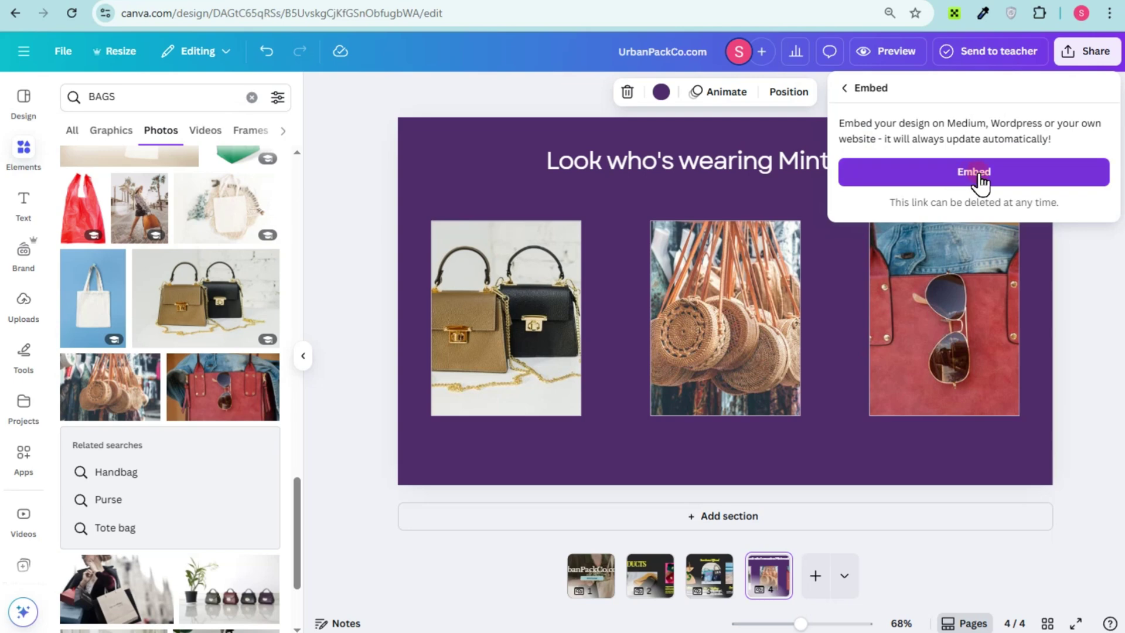
left_click(888, 135)
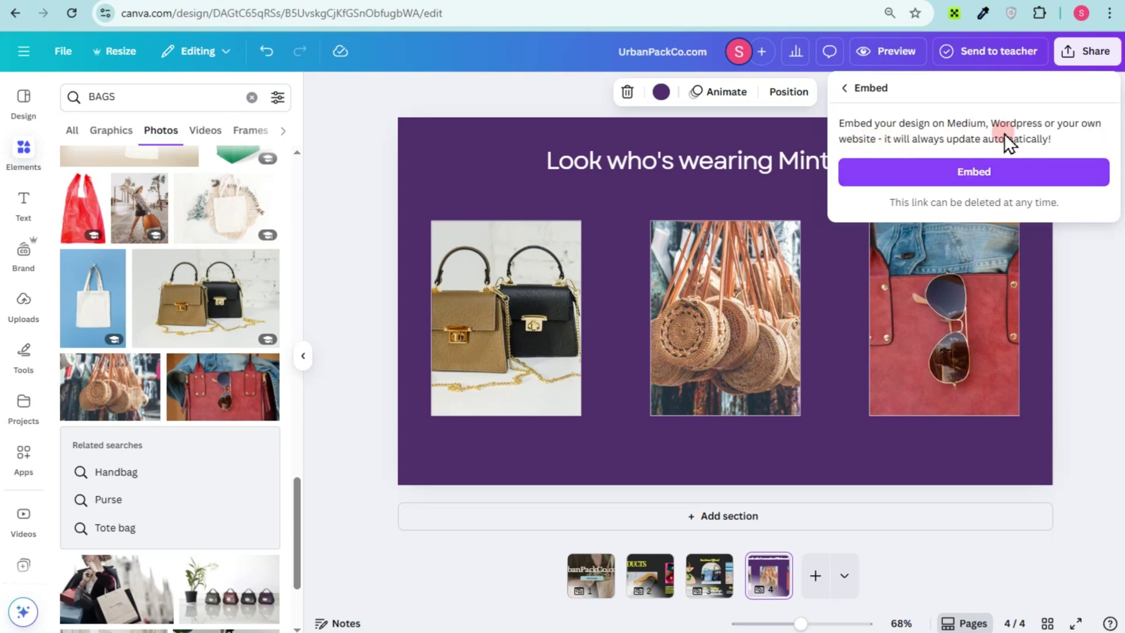
left_click(980, 172)
left_click(961, 150)
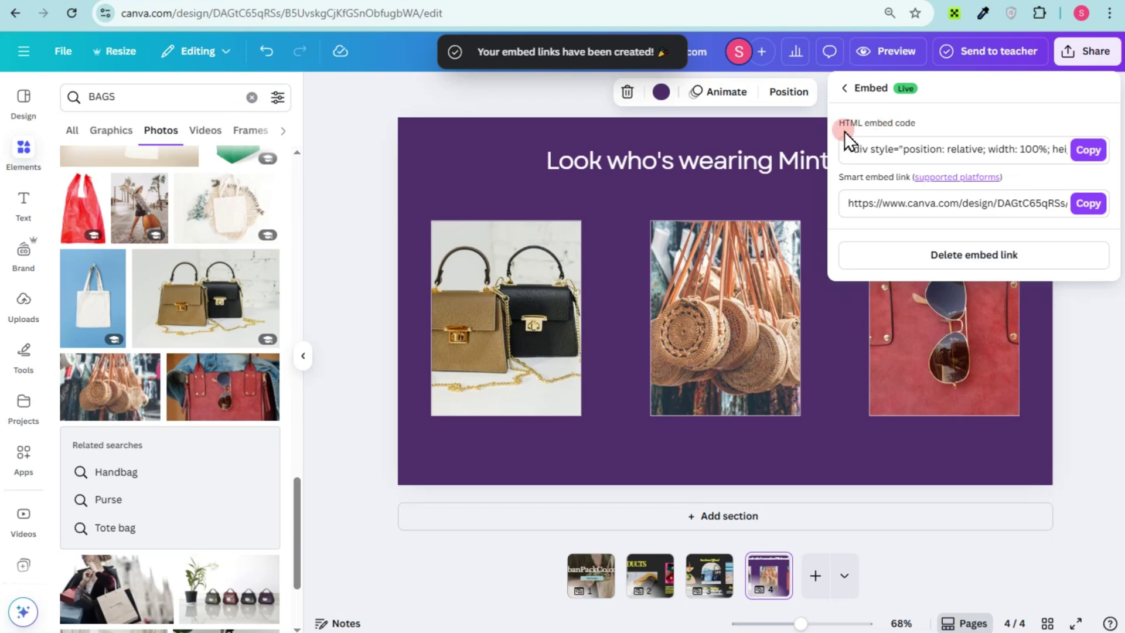
left_click(1101, 154)
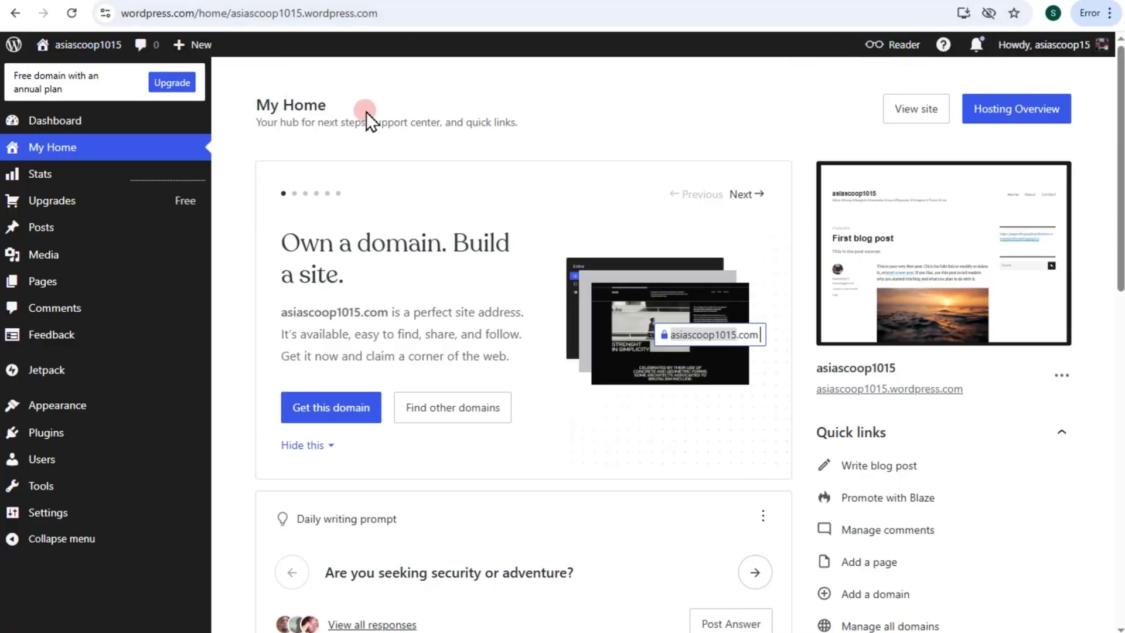
Add a new WordPress page through Pages > Add Page in the admin sidebar.
mouse_move(69, 117)
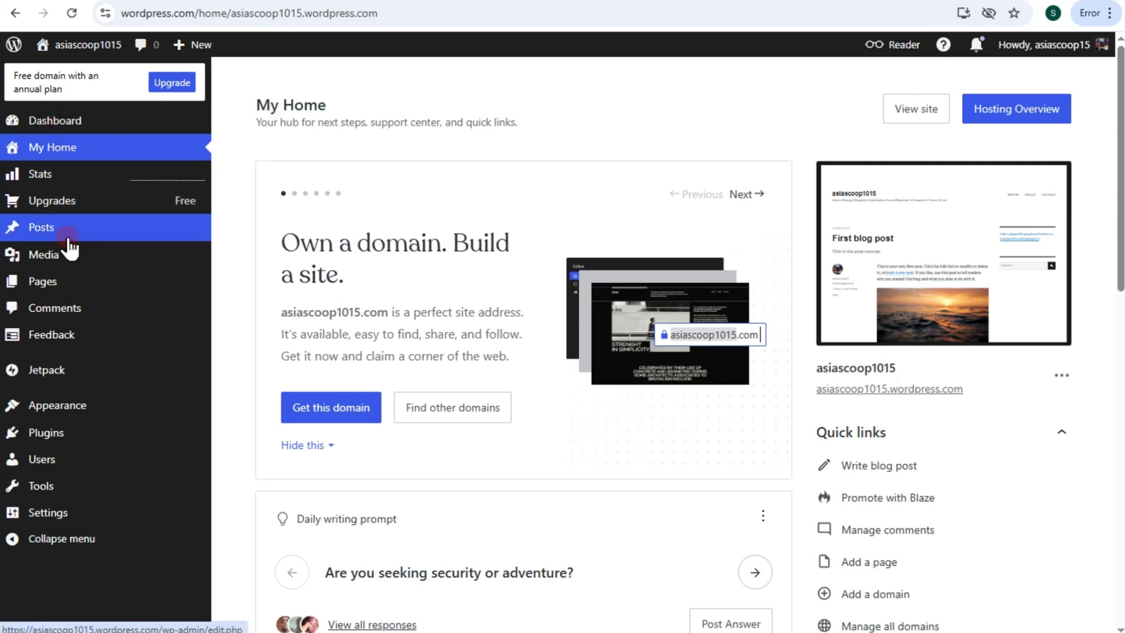
mouse_move(71, 286)
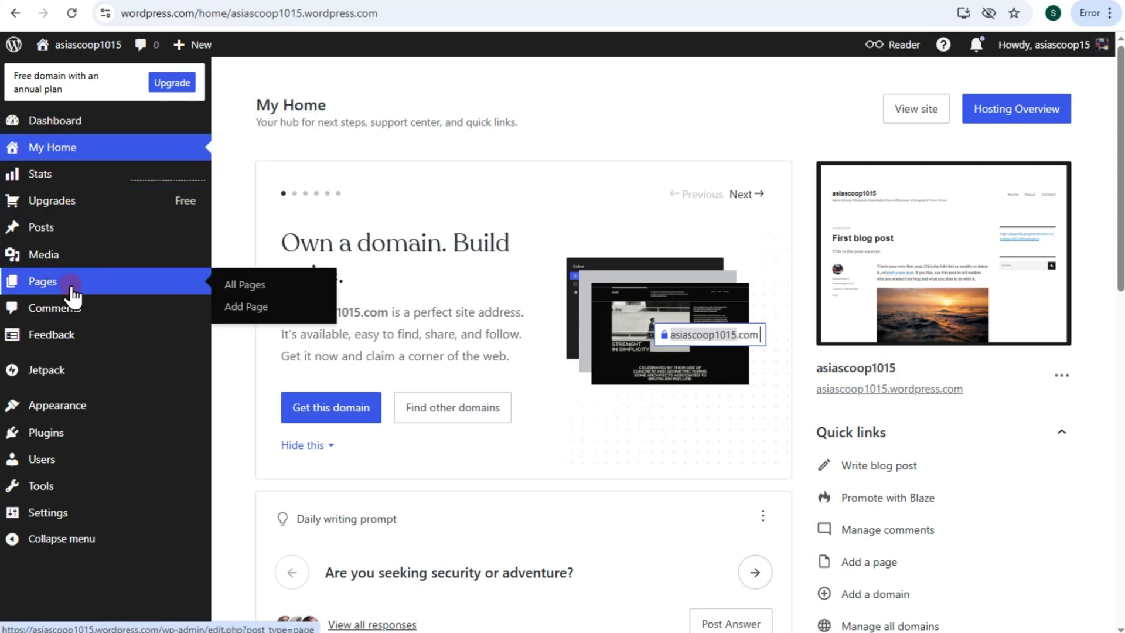
left_click(251, 306)
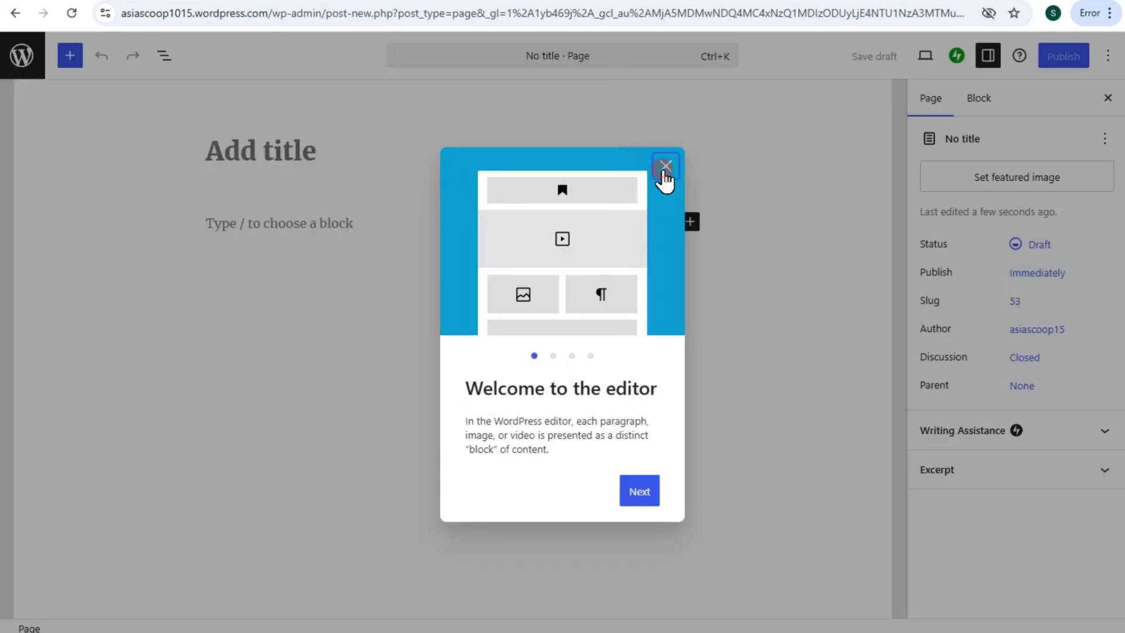
Dismiss the editor welcome tour and try searching the block inserter for HTML.
left_click(665, 167)
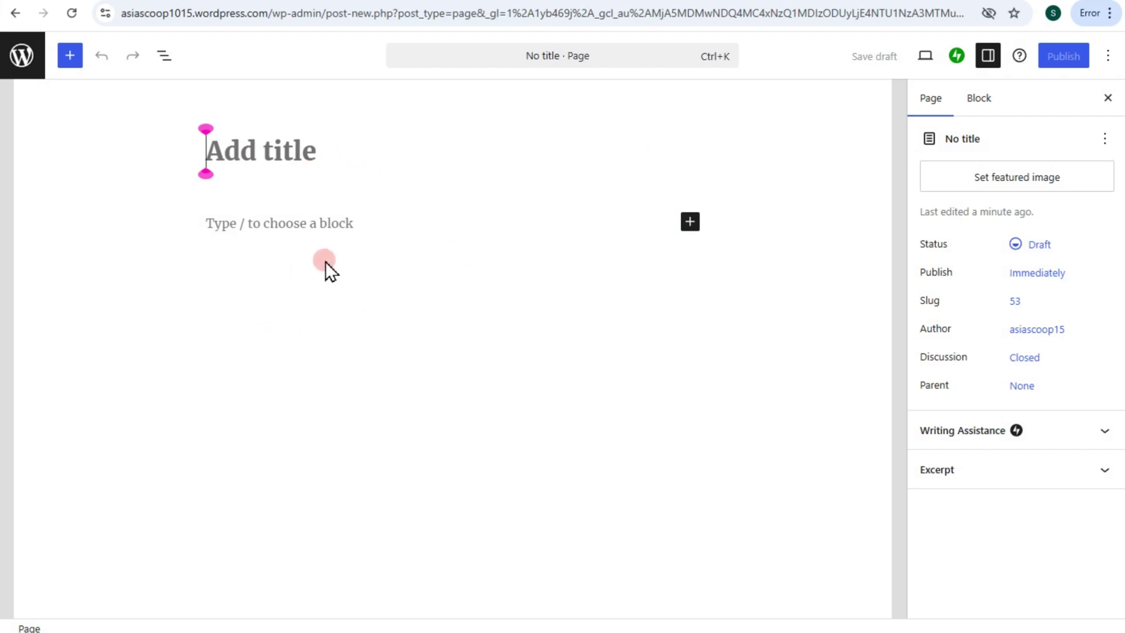
left_click(691, 223)
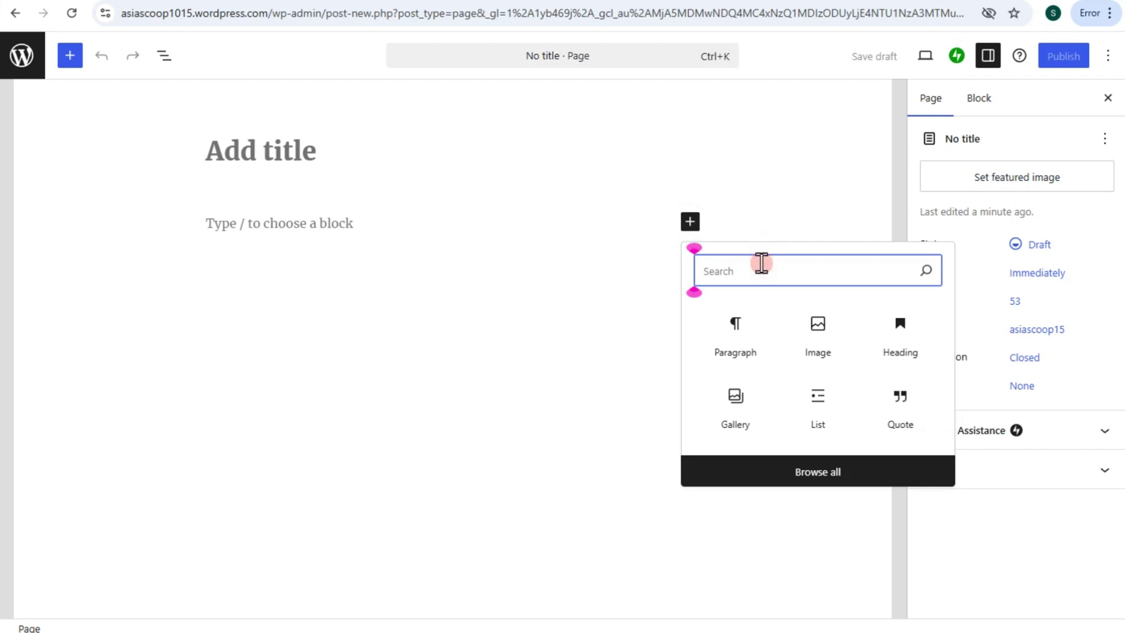
type("hT")
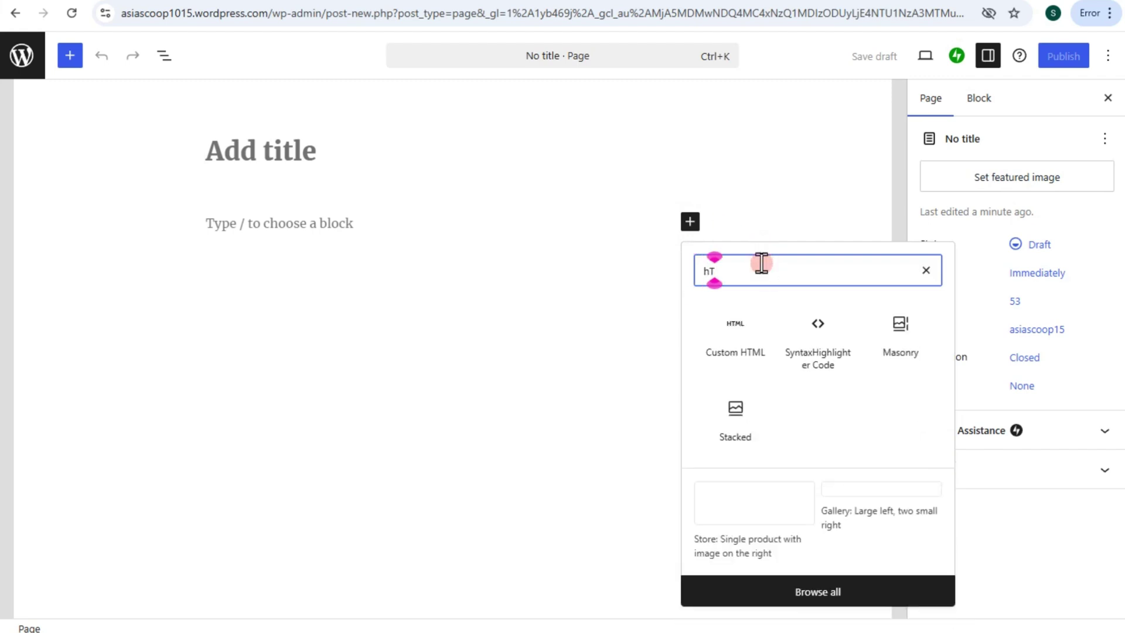
type("TML")
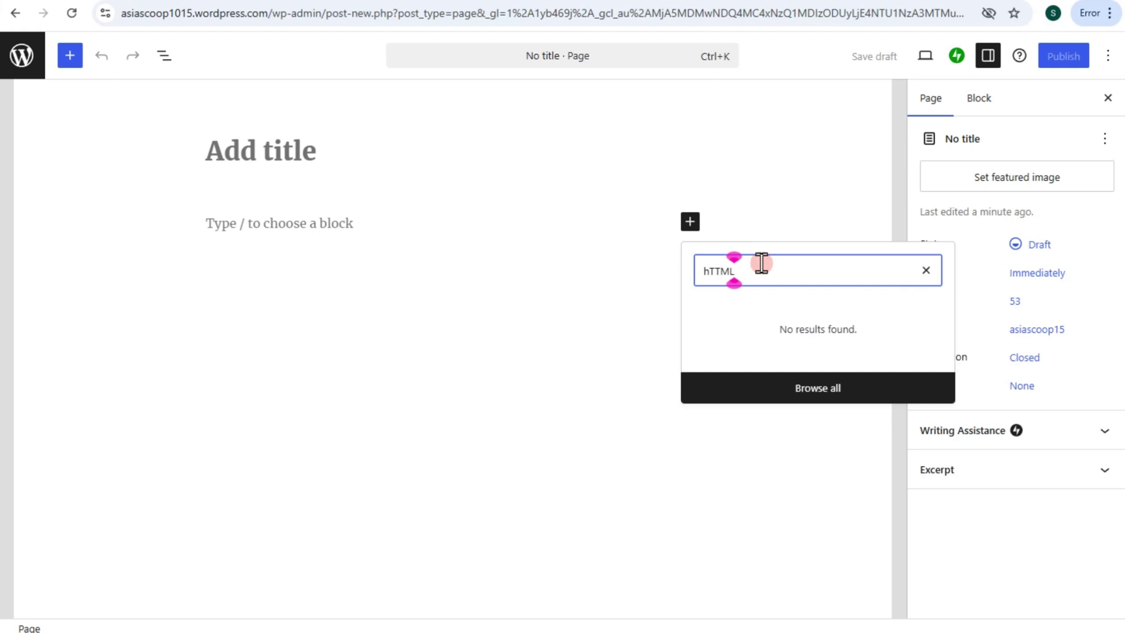
key("Left")
key("Left")
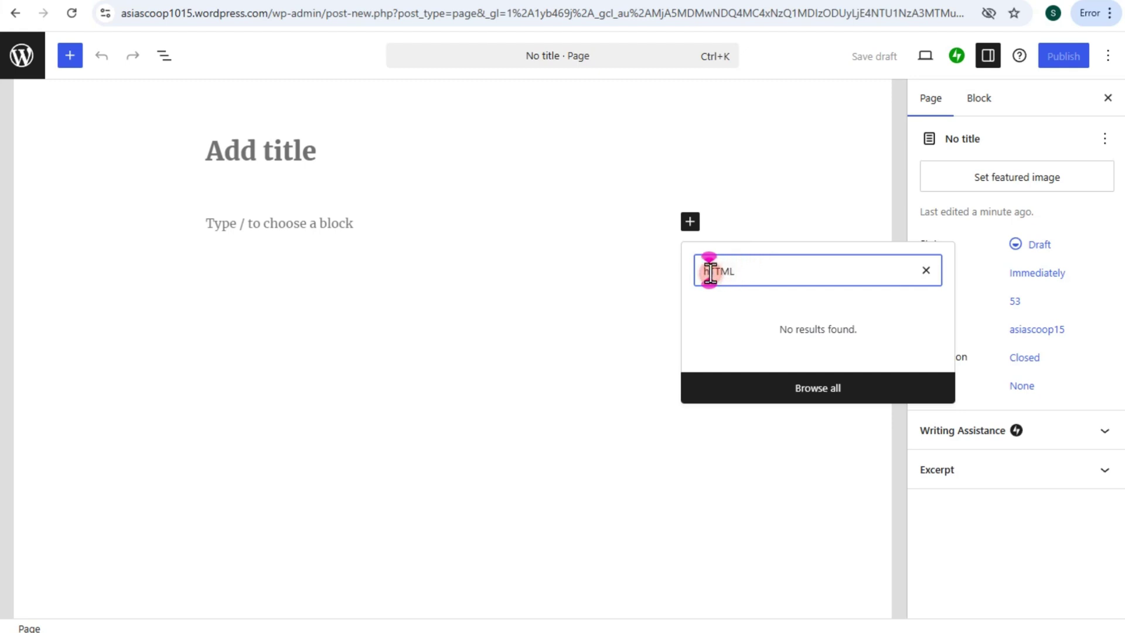
left_click(799, 385)
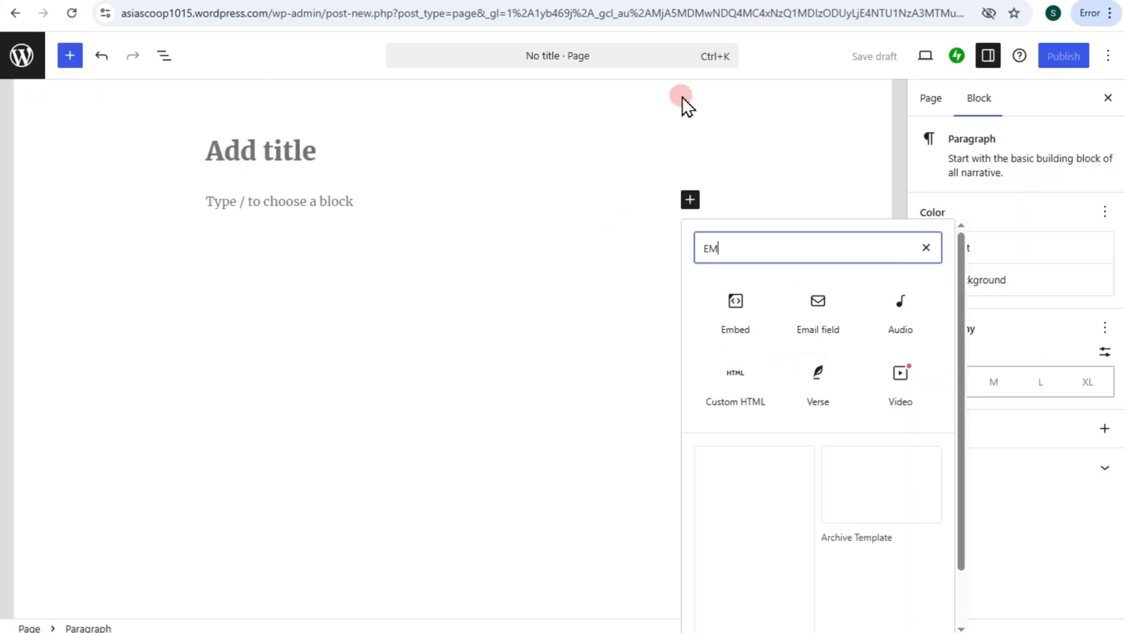
key("Escape")
Search the block inserter for 'HT' and insert a Custom HTML block.
left_click(926, 251)
left_click(684, 214)
left_click(686, 214)
left_click(728, 249)
type("HT")
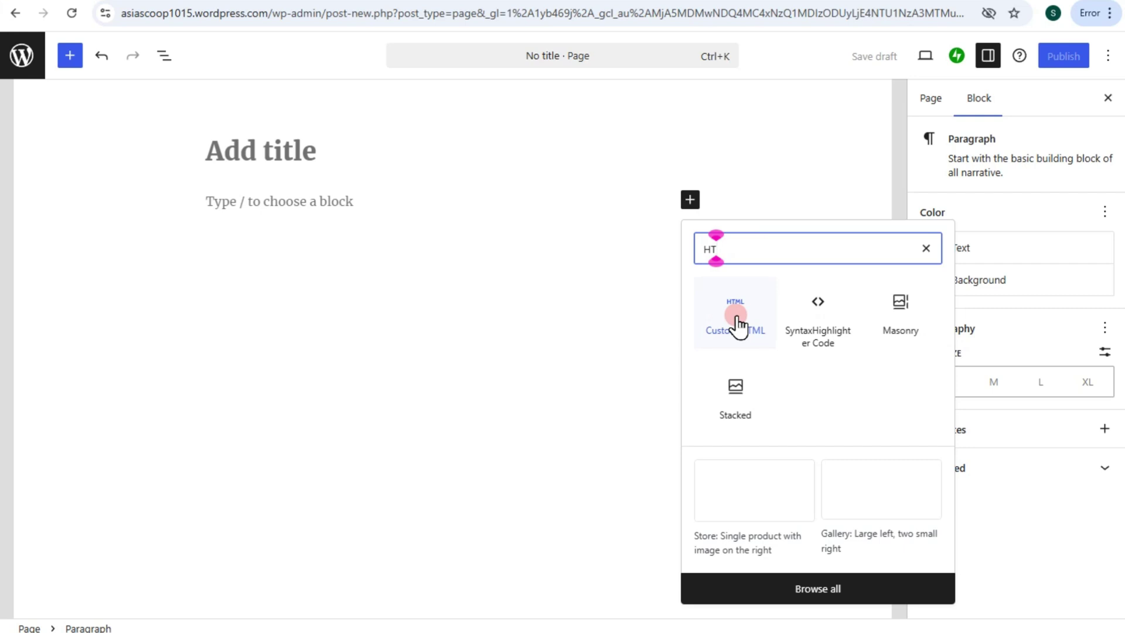
left_click(738, 322)
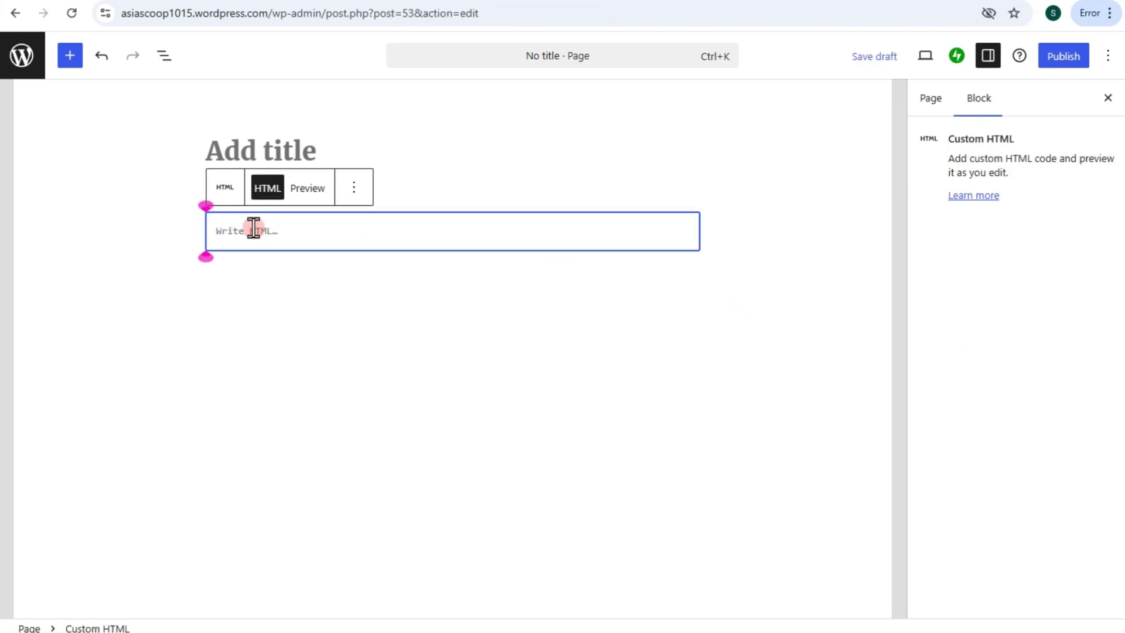
Copy Canva's HTML embed code again and paste it into the Custom HTML block.
left_click(674, 630)
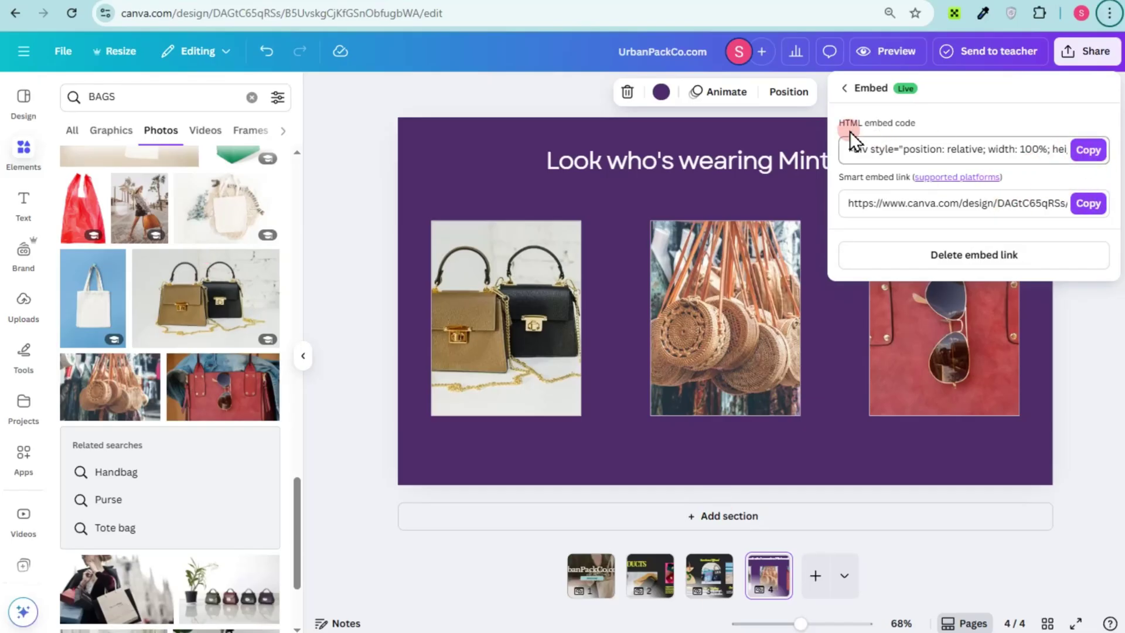
left_click(1089, 151)
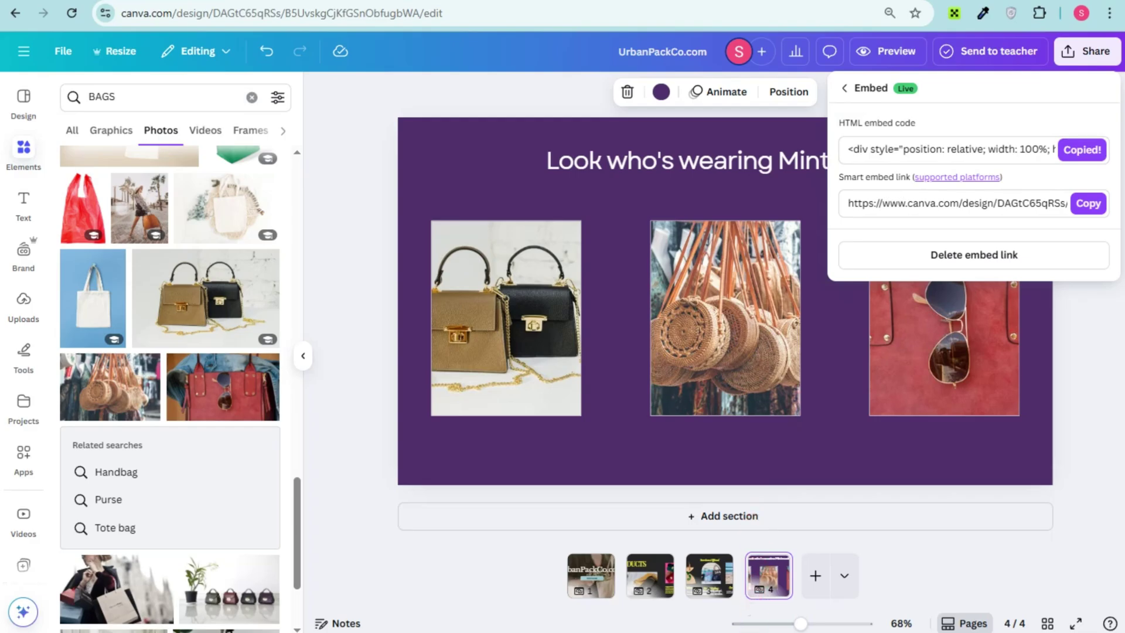
key("alt+Tab")
left_click(524, 400)
key("ctrl+v")
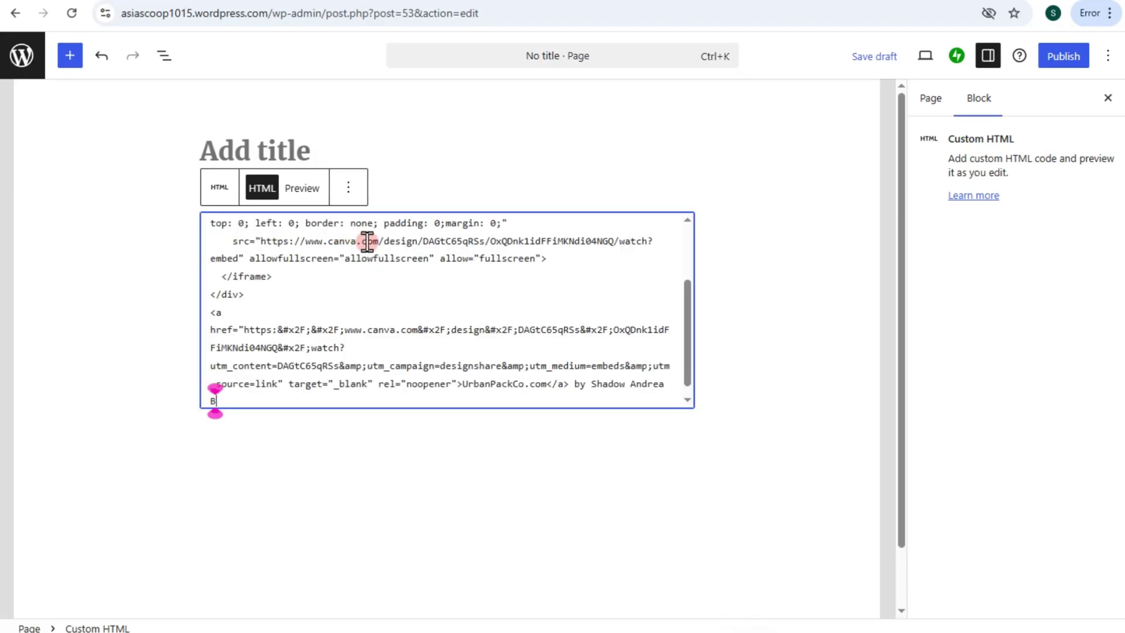
Switch the Custom HTML block to Preview and play the embedded Canva design.
scroll(387, 293, "down", 3)
scroll(389, 288, "up", 3)
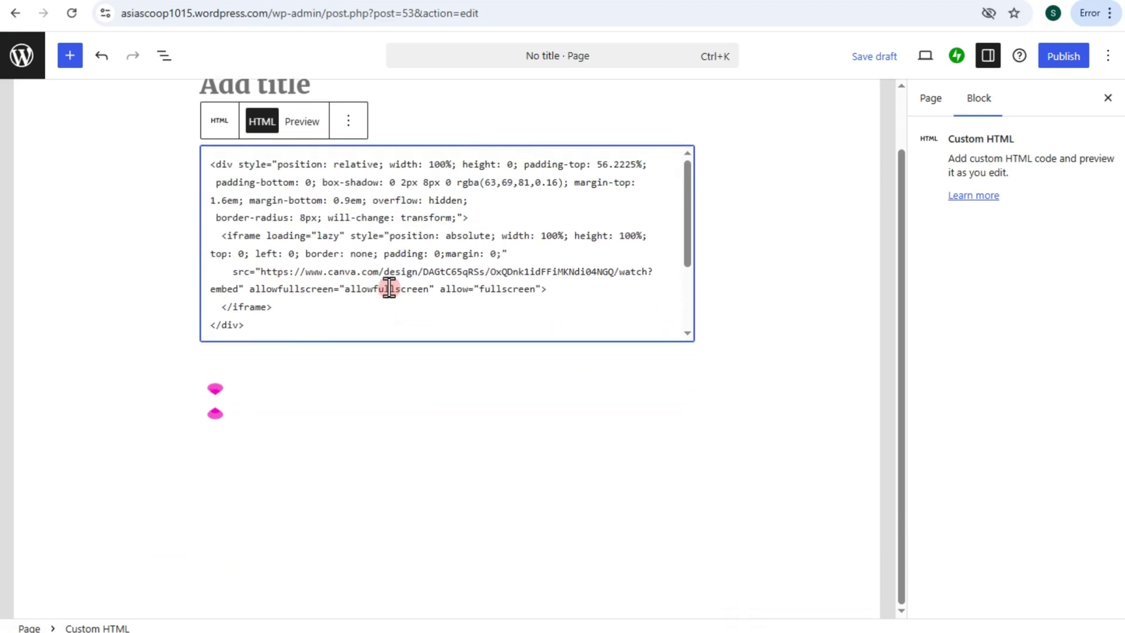
left_click(313, 124)
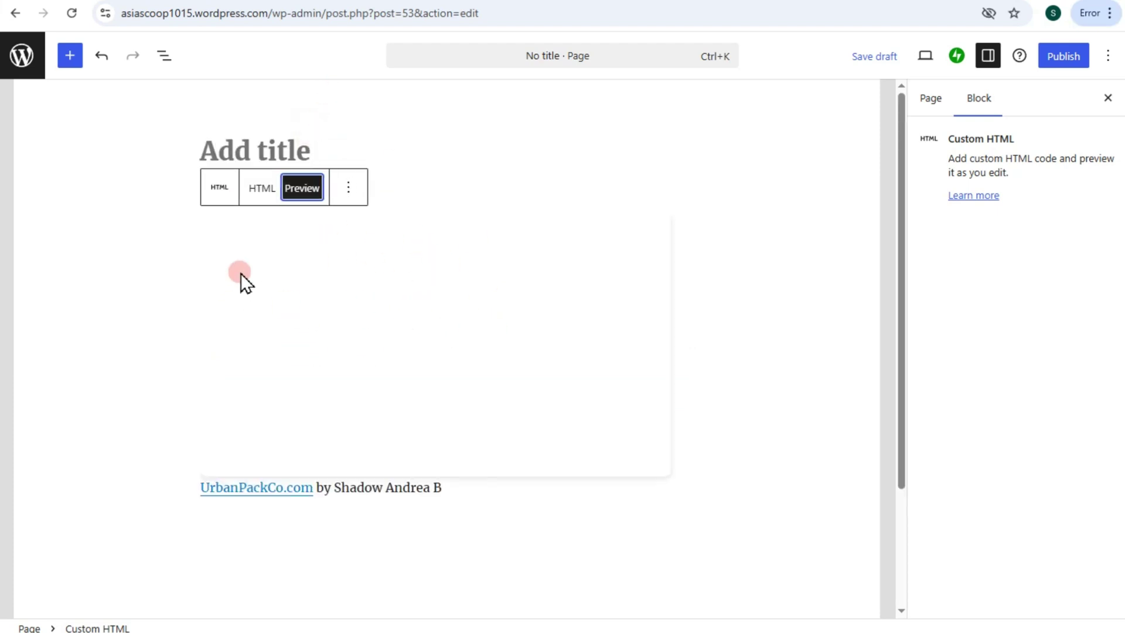
scroll(337, 367, "down", 1)
scroll(410, 352, "up", 3)
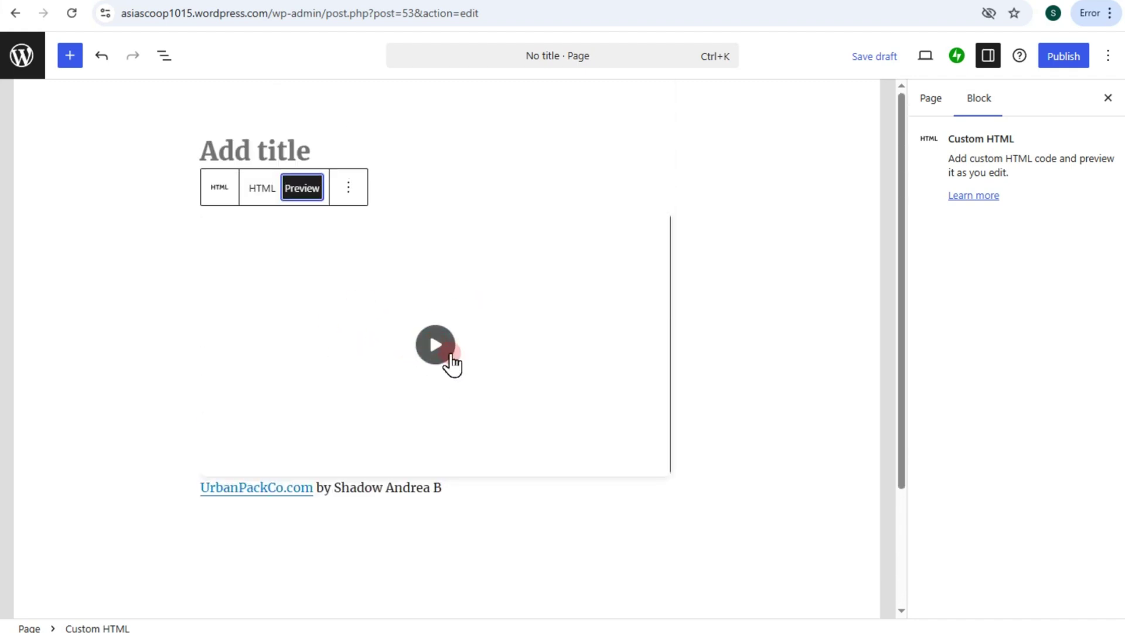
left_click(668, 481)
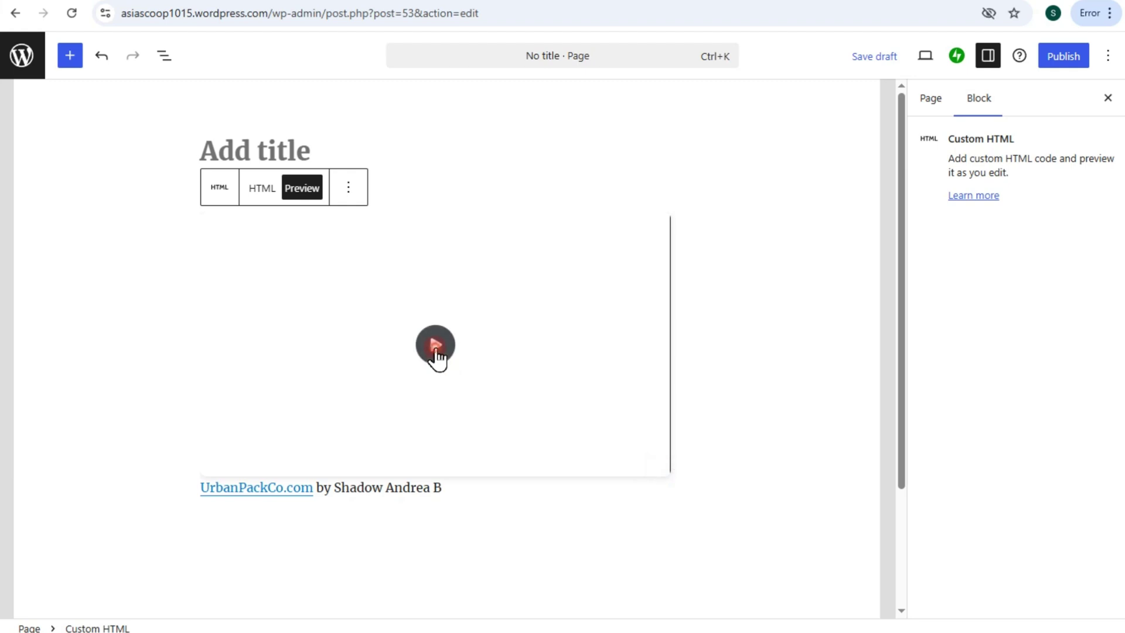
left_click(659, 481)
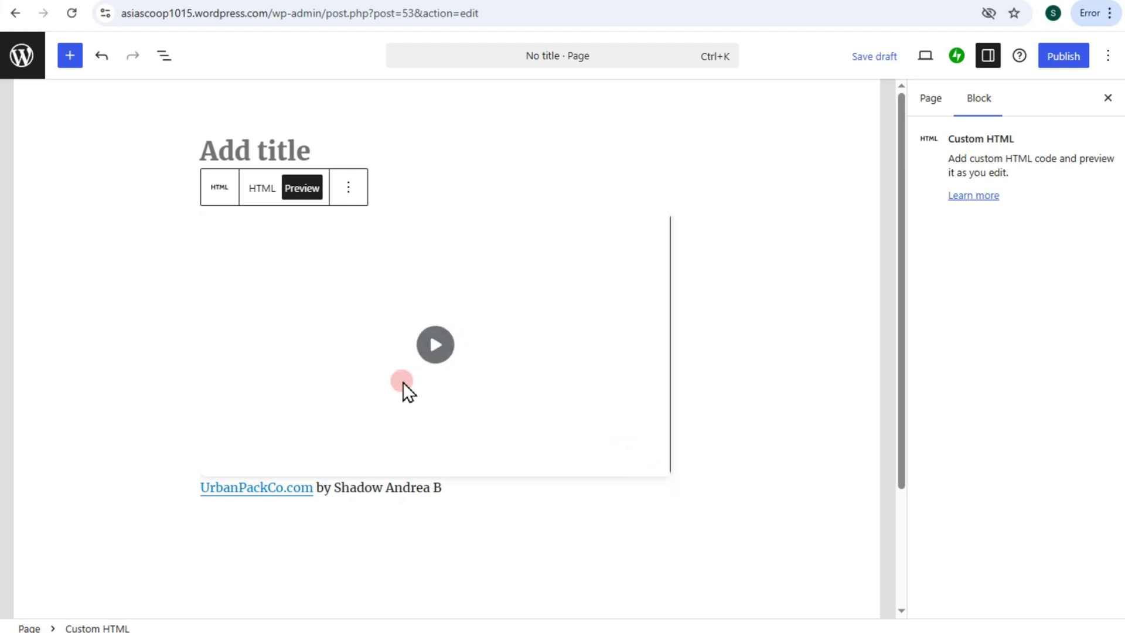